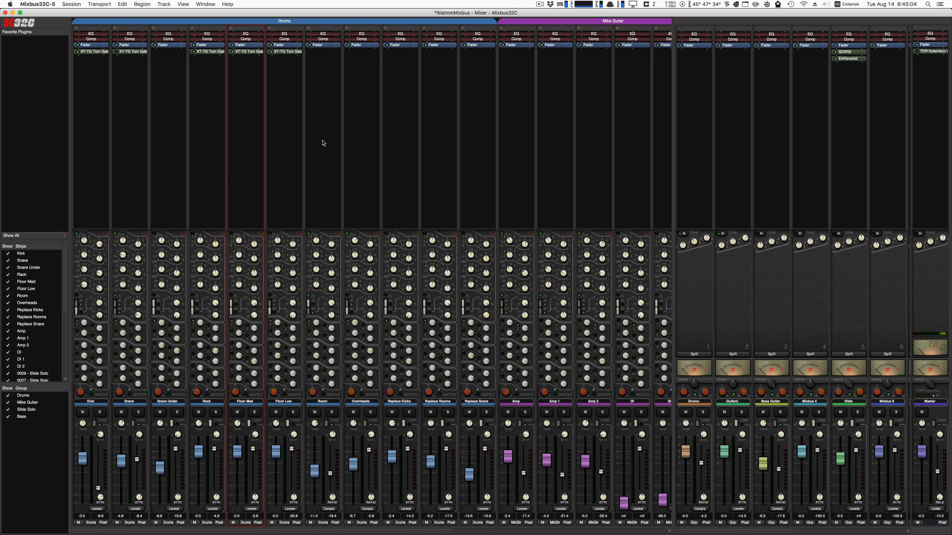
Open the Plugin Manager from the Room channel's processor area and search the plugins for "reverb".
double_click(323, 140)
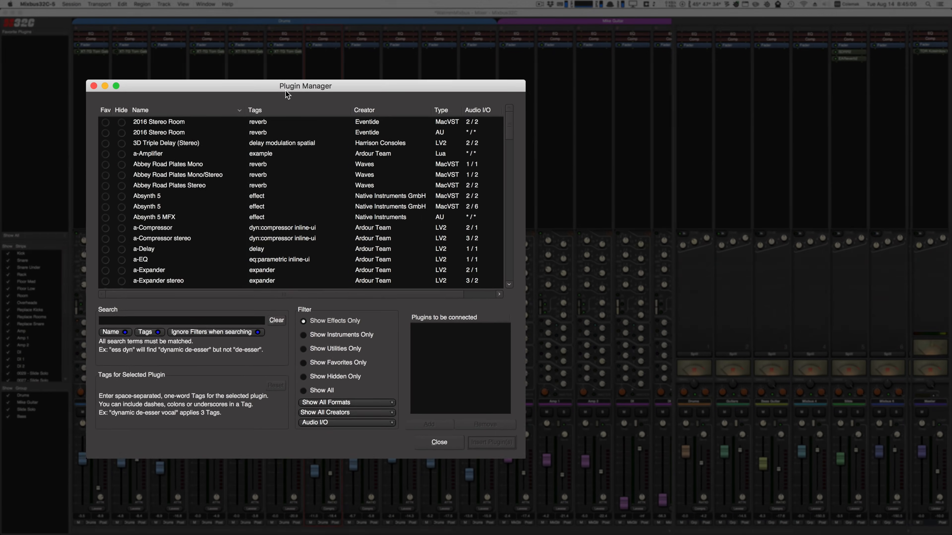
drag(297, 70, 362, 34)
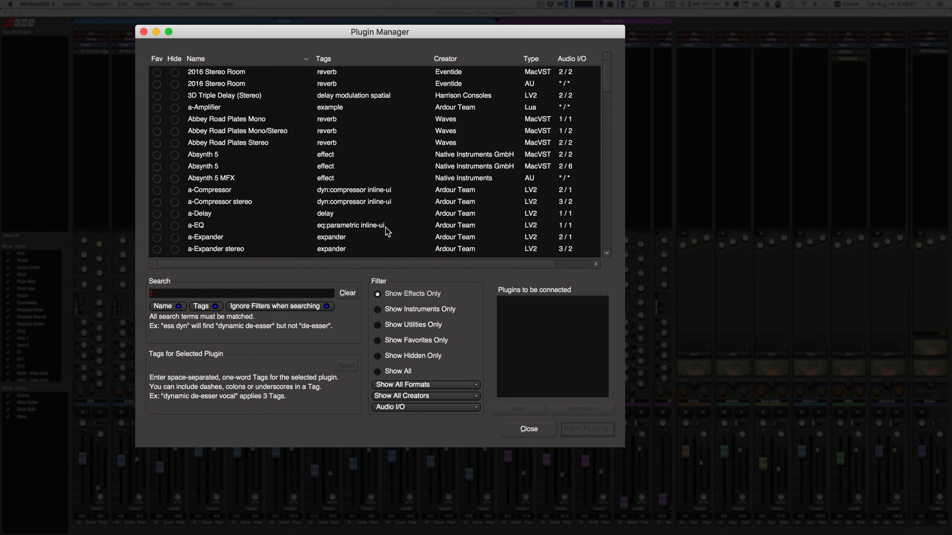
text(reverb)
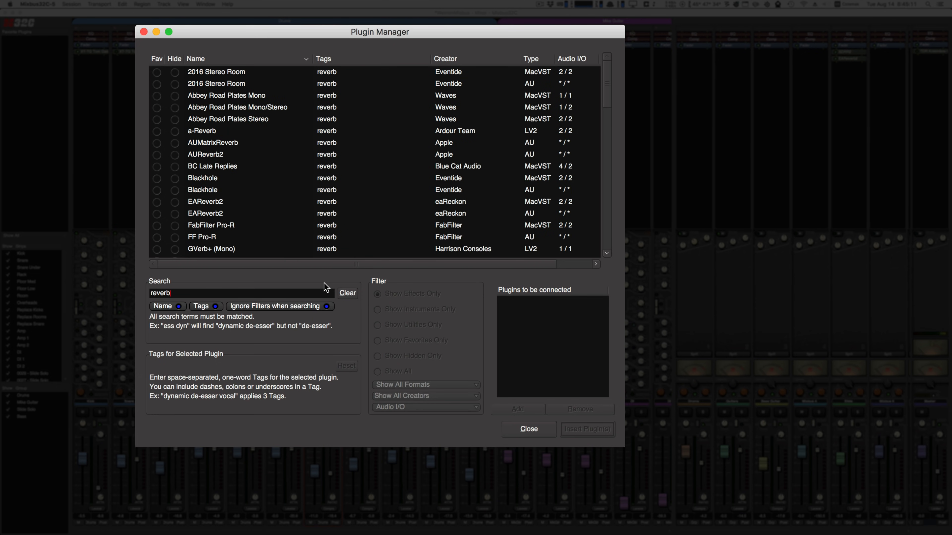
Search the plugin list for "compressor" instead.
key(BackSpace)
key(BackSpace)
key(BackSpace)
key(BackSpace)
key(BackSpace)
text(compressor)
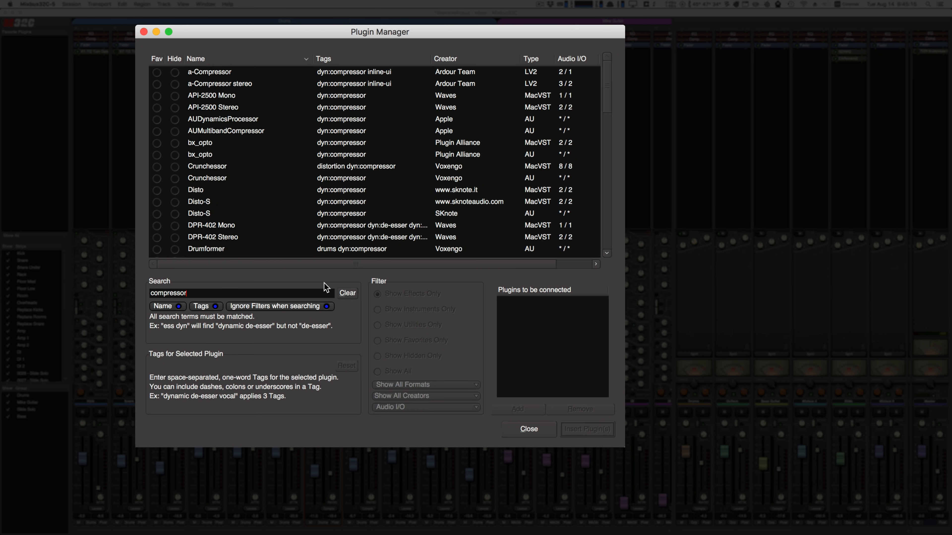
Search the plugin list for "dyn" and empty the search to restore the full list.
key(BackSpace)
key(BackSpace)
key(BackSpace)
key(BackSpace)
key(BackSpace)
key(BackSpace)
key(BackSpace)
key(BackSpace)
key(BackSpace)
key(BackSpace)
text(dyn)
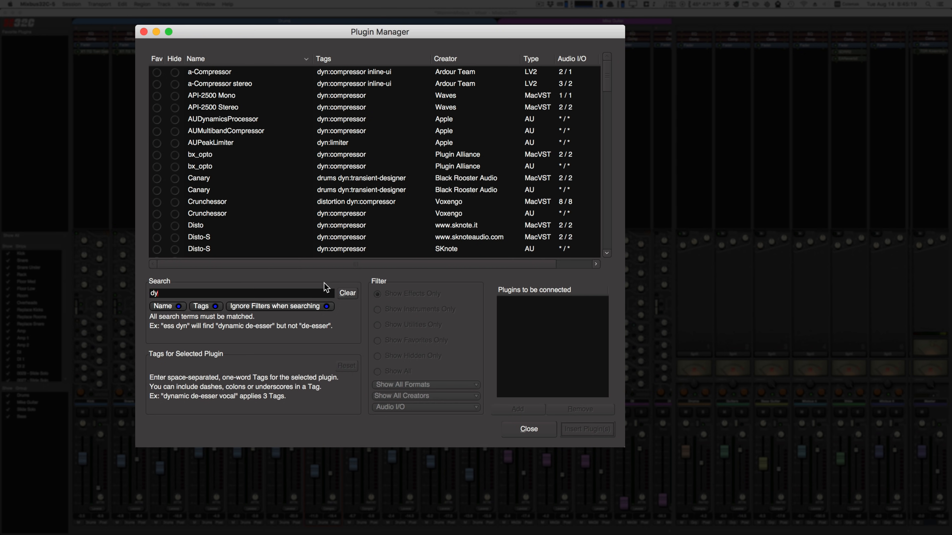
key(BackSpace)
key(BackSpace)
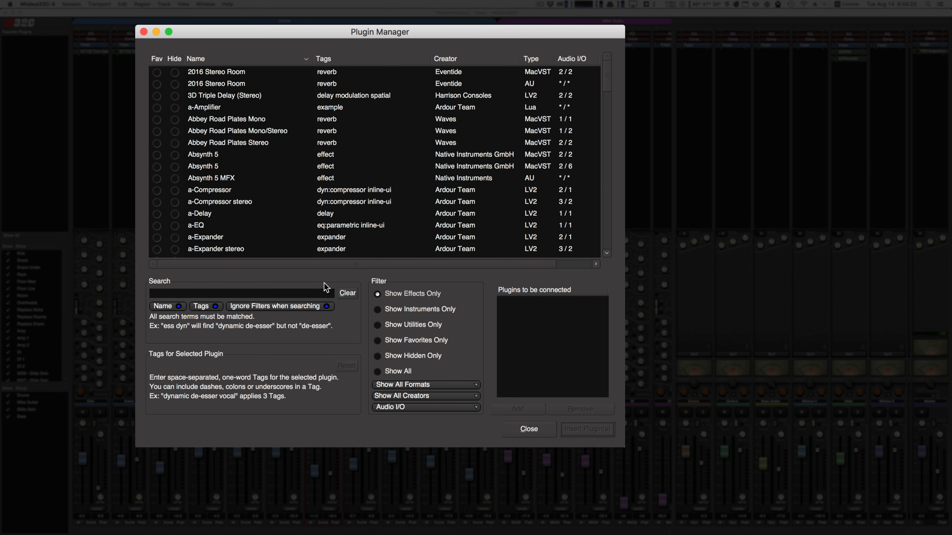
Filter the plugin list by instruments only, utilities only and hidden only, ending with all plugins shown.
click(381, 311)
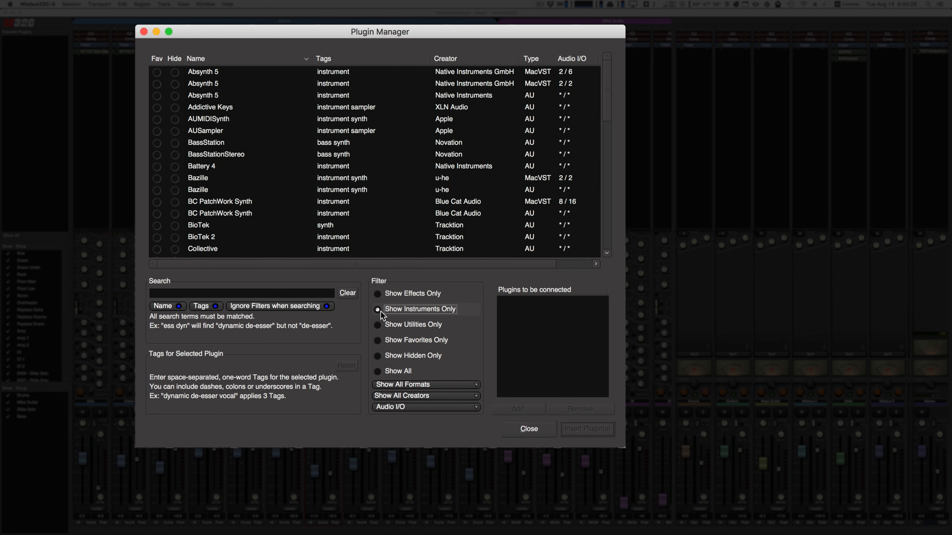
click(377, 325)
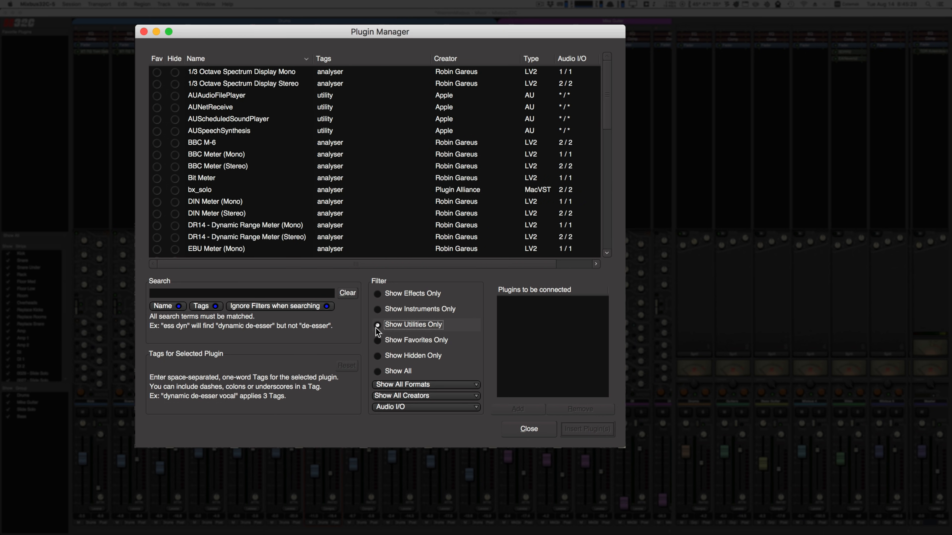
click(376, 355)
click(377, 371)
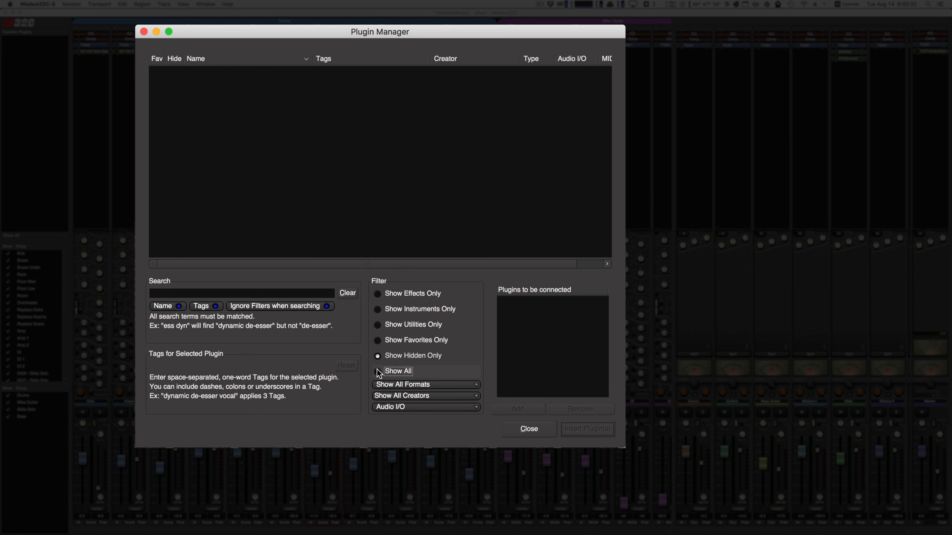
Examine the format, creator and audio I/O filter choices without changing them, and close the Plugin Manager.
click(389, 382)
click(412, 385)
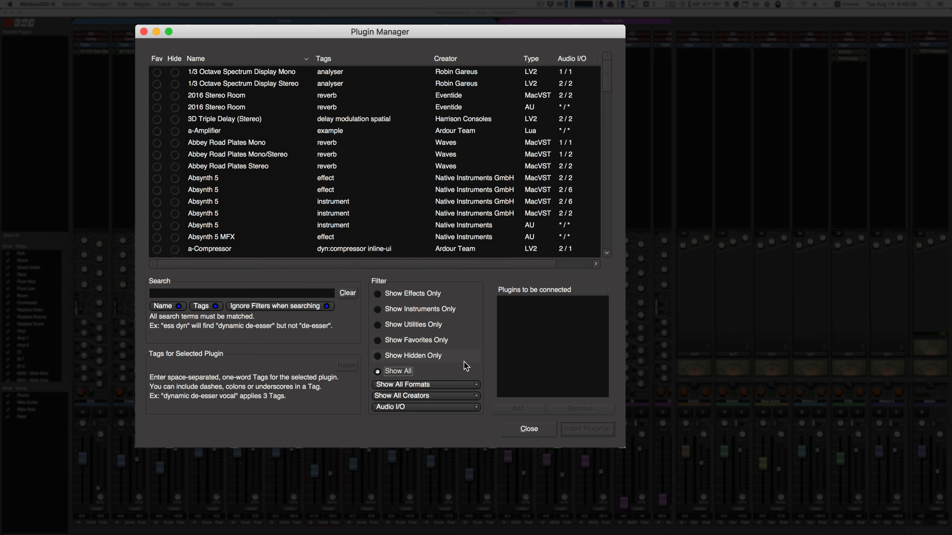
click(441, 392)
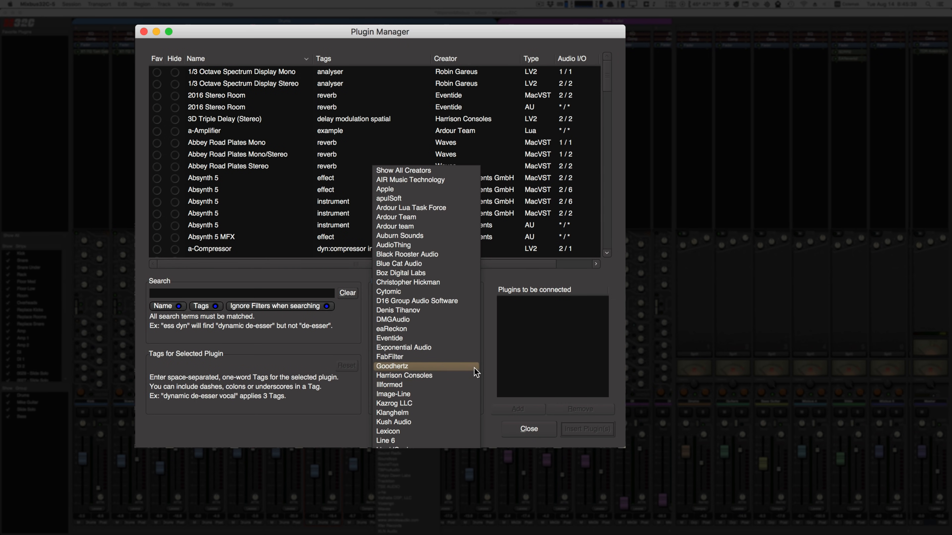
click(494, 332)
click(437, 407)
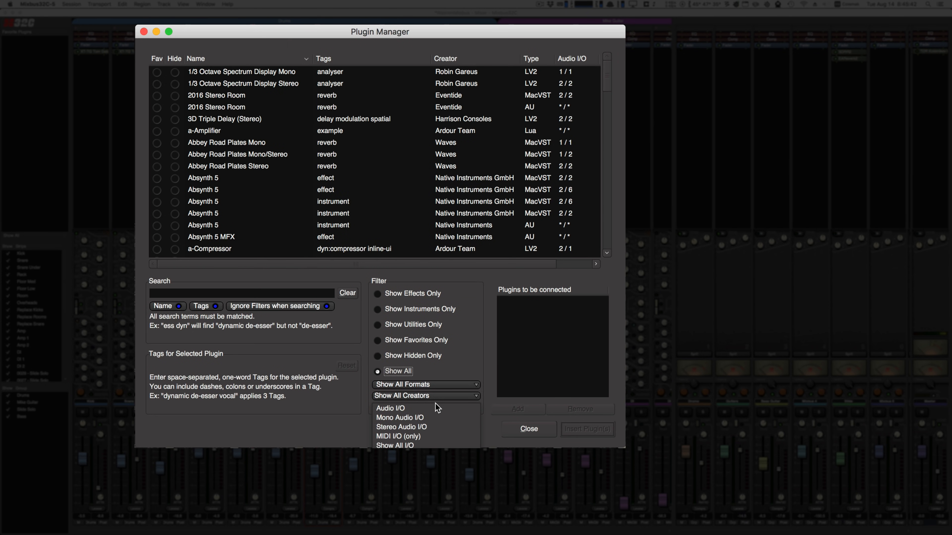
click(489, 324)
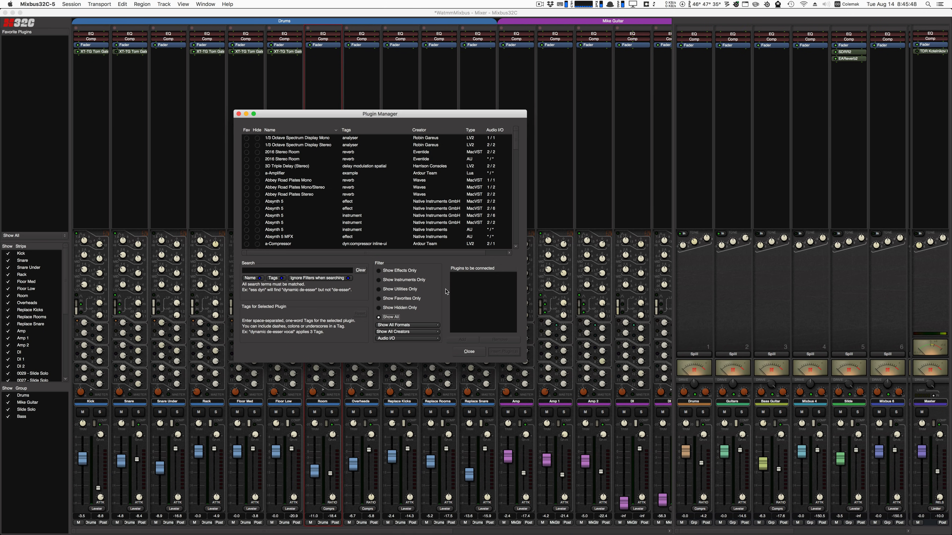
click(470, 351)
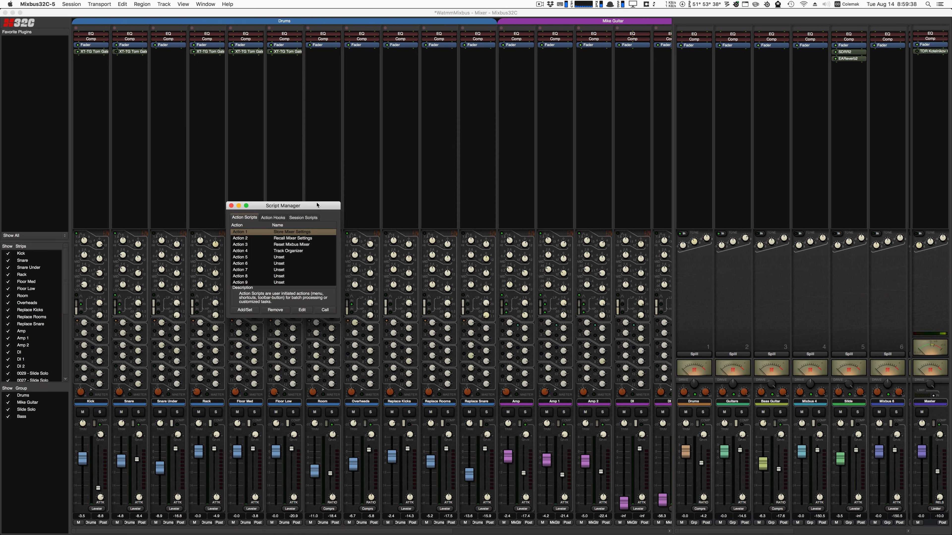
Run the Store Mixer Settings script, try its Global location and Selected Tracks Only options, and dismiss it without storing.
drag(316, 205, 362, 177)
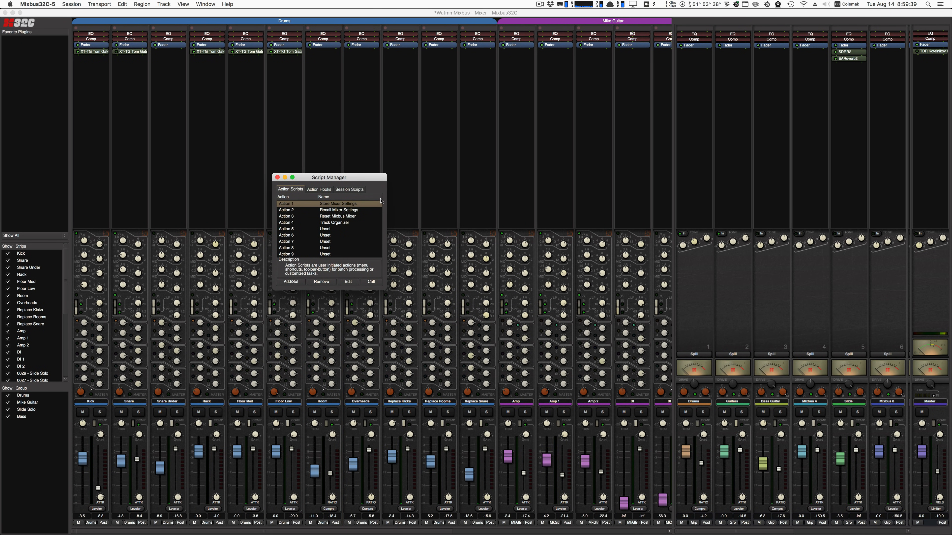
click(371, 281)
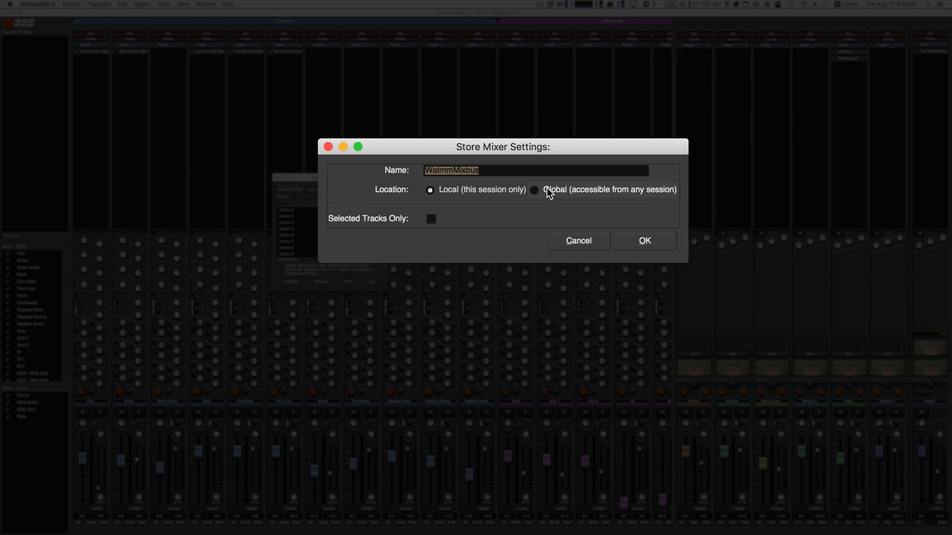
click(549, 192)
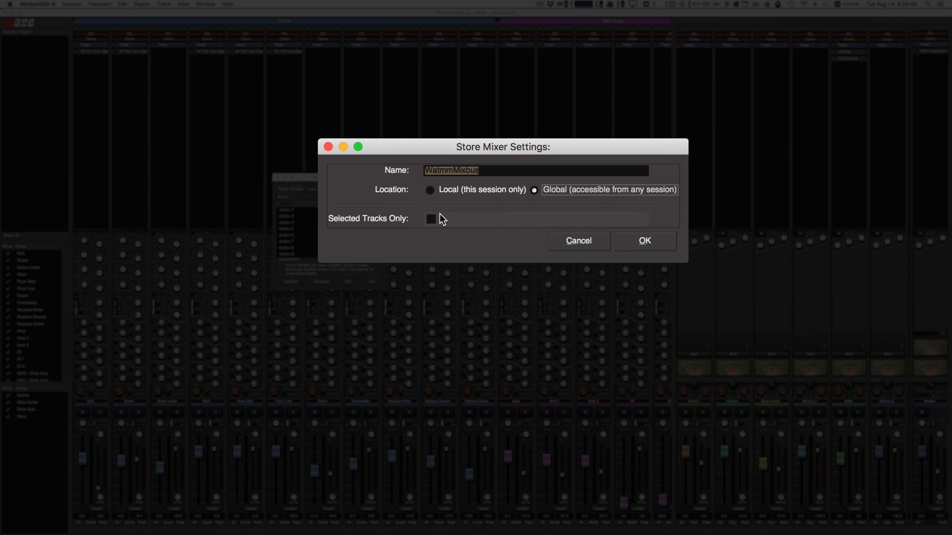
click(432, 219)
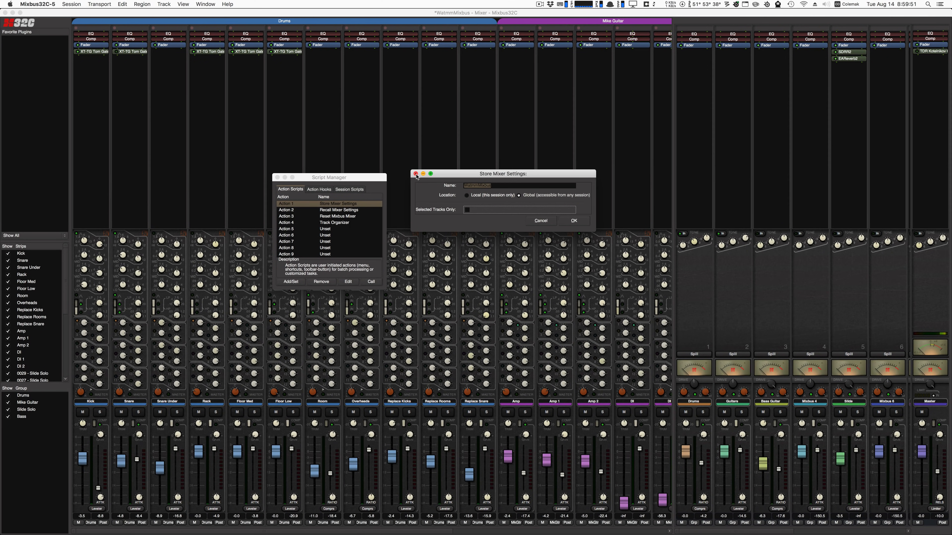
click(415, 174)
Run the Recall Mixer Settings script, pick from the global settings and bring up the source-to-destination track mapping.
click(359, 210)
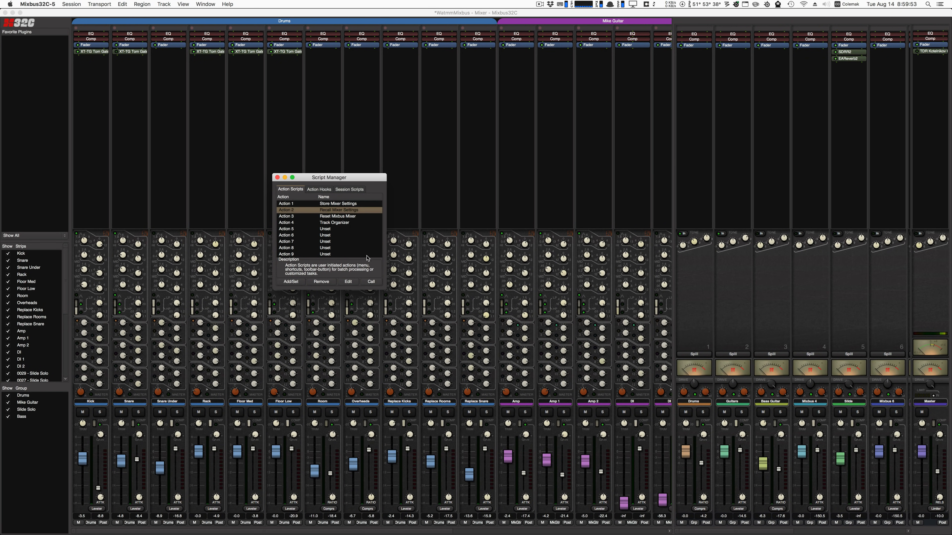
click(371, 282)
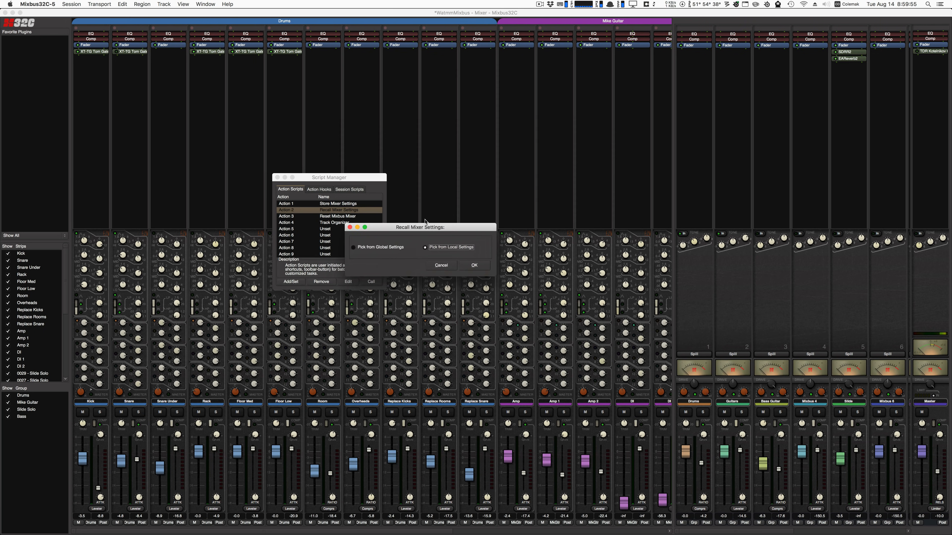
drag(371, 226, 503, 166)
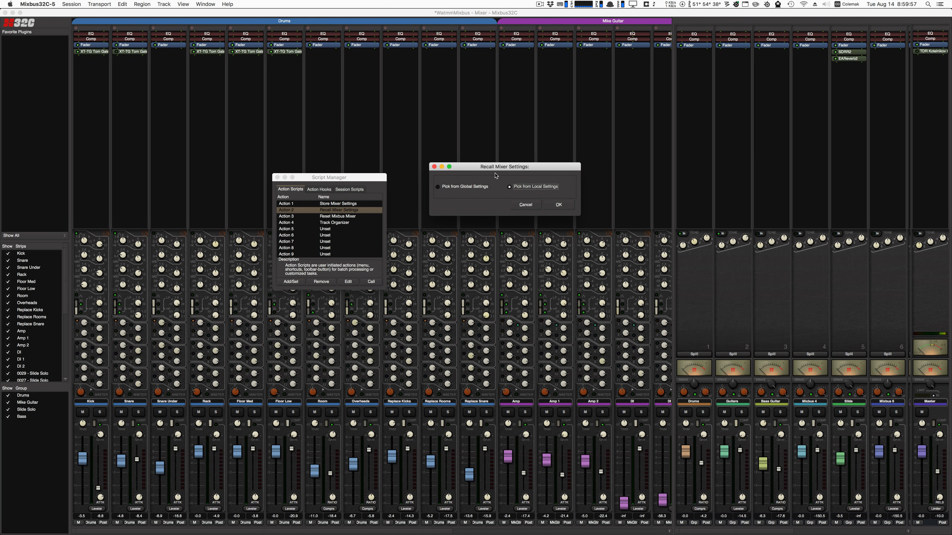
click(473, 187)
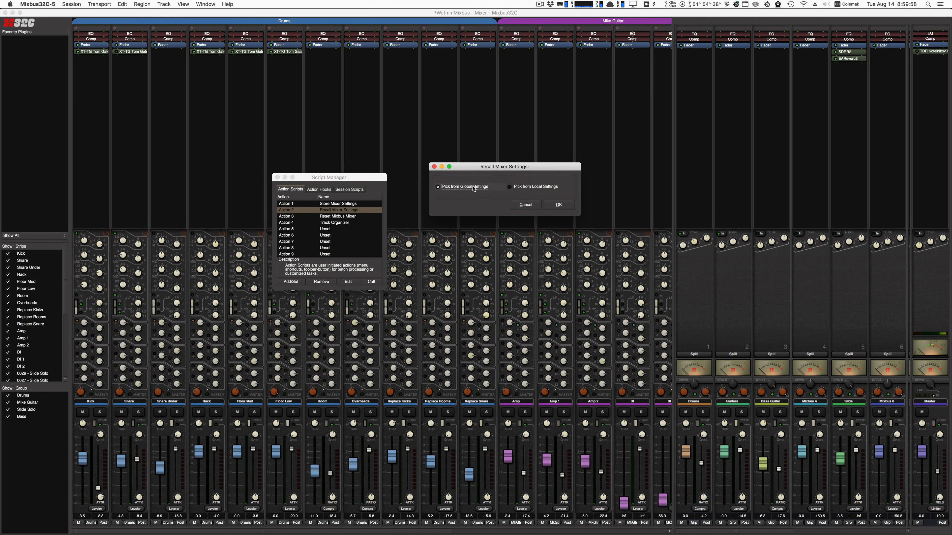
click(560, 205)
click(609, 216)
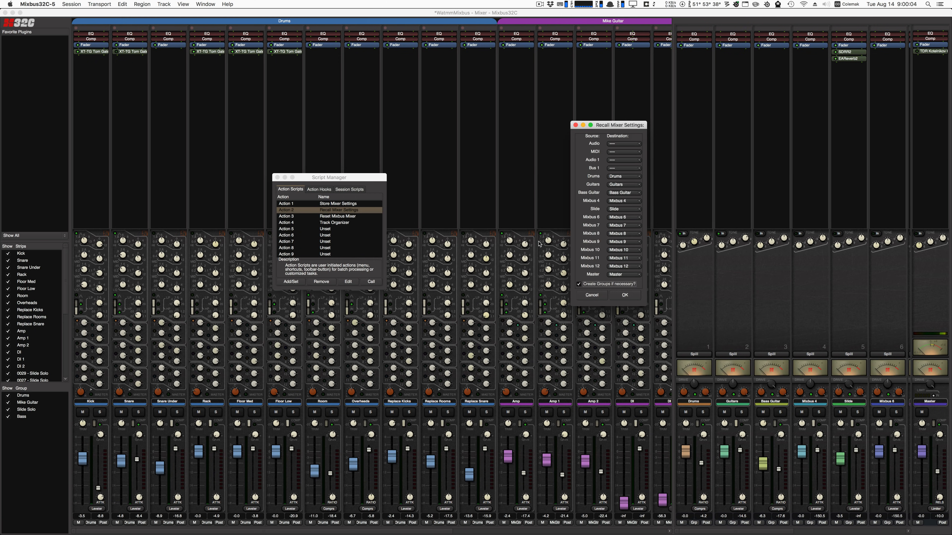
drag(600, 127, 517, 129)
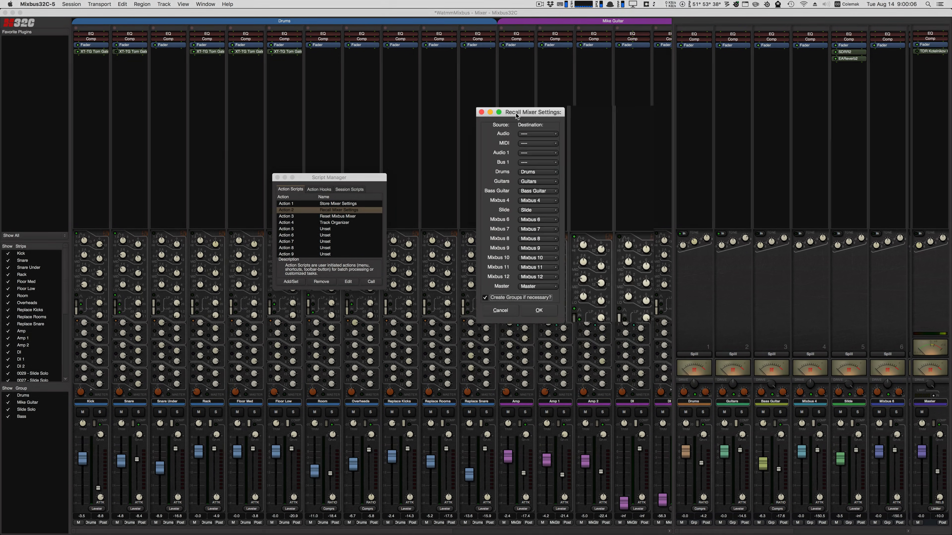
Examine the destination choices for the MIDI source track and dismiss the recall mapping without applying it.
click(533, 145)
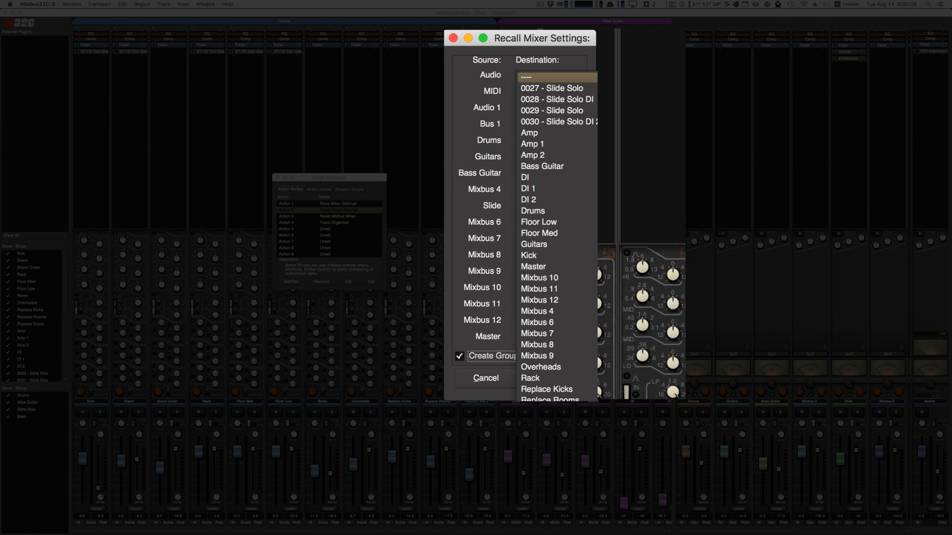
click(473, 98)
click(525, 93)
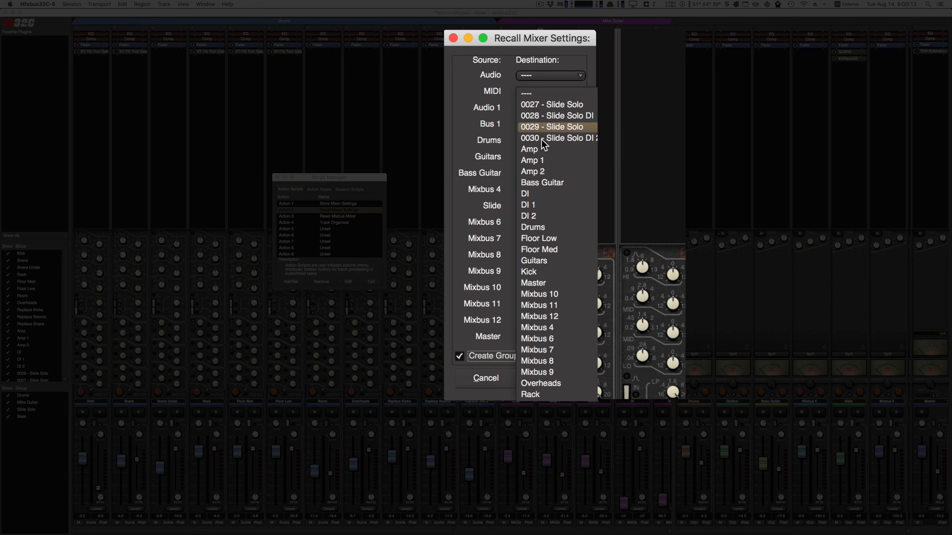
click(468, 187)
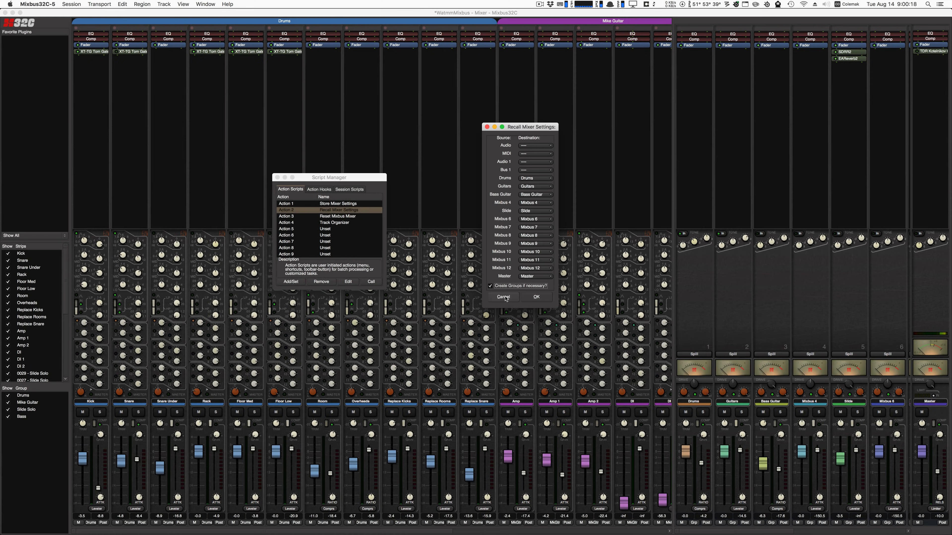
click(501, 296)
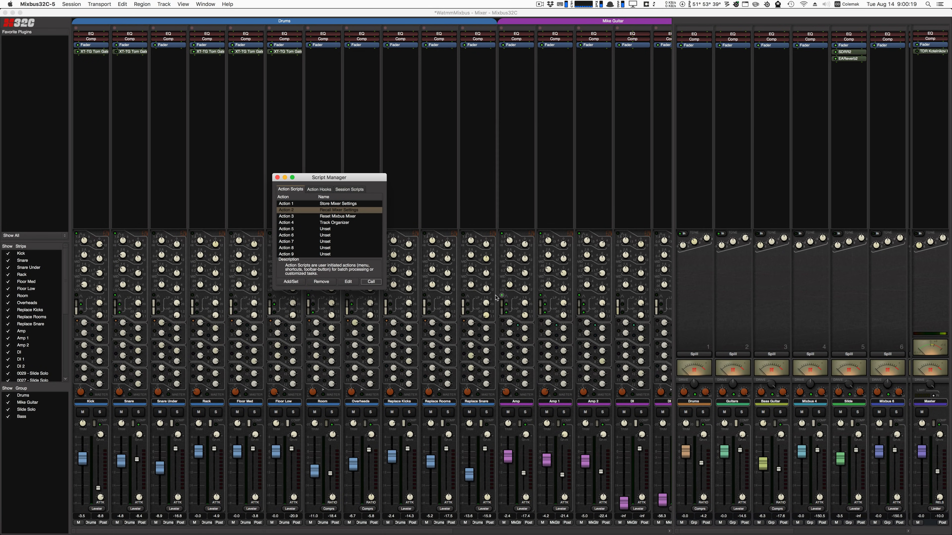
Run the Reset Mixbus Mixer script, review the items offered for reset, and close its dialog.
click(347, 218)
click(370, 281)
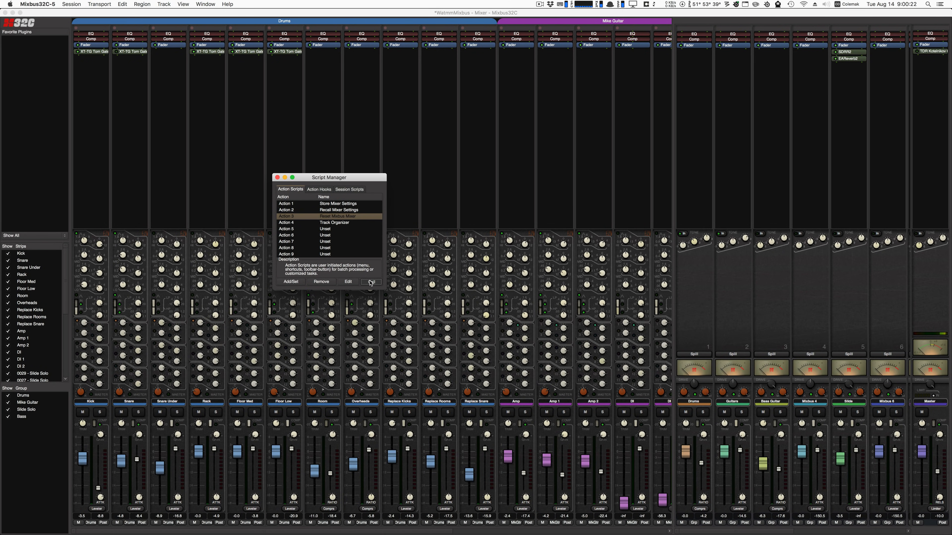
drag(372, 205, 528, 148)
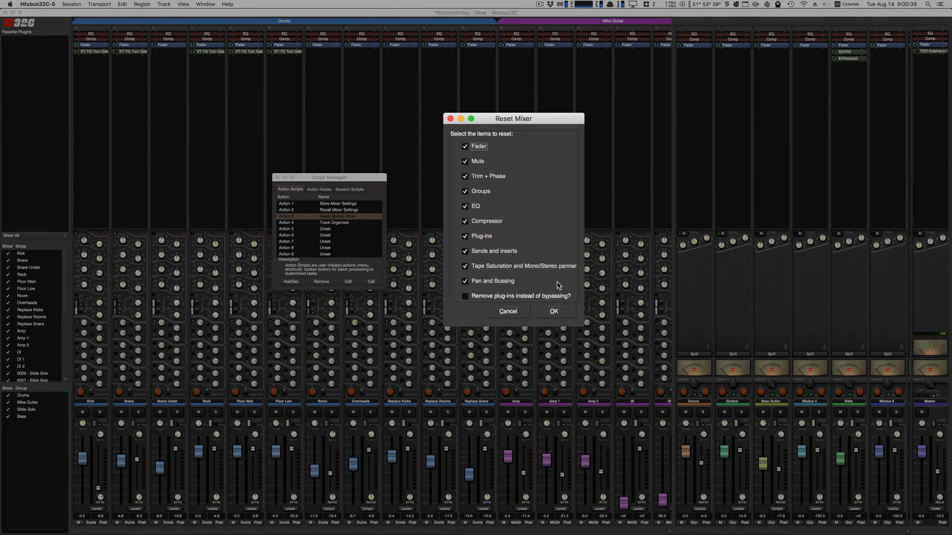
click(572, 352)
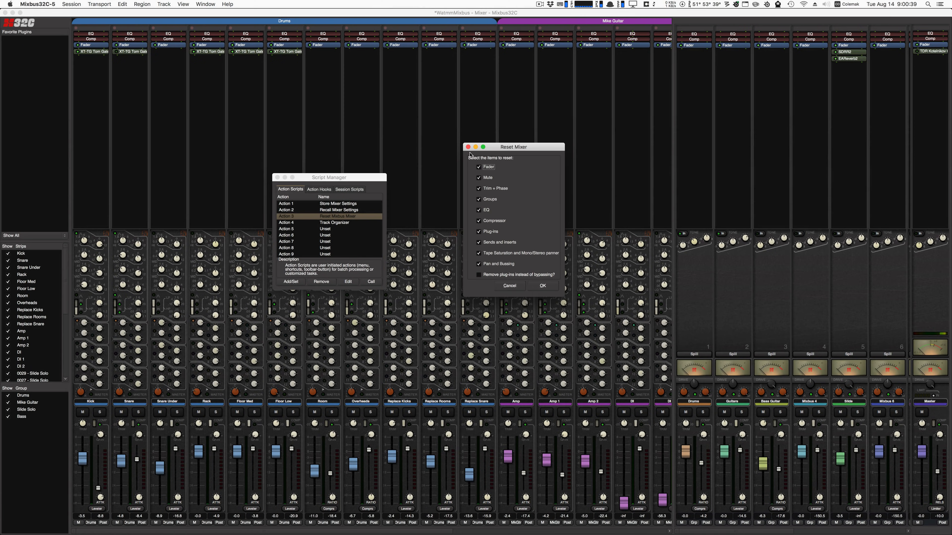
Run the Track Organizer script, rename the Kick track as "dude" and give it the comment "not the kick".
click(341, 222)
click(372, 282)
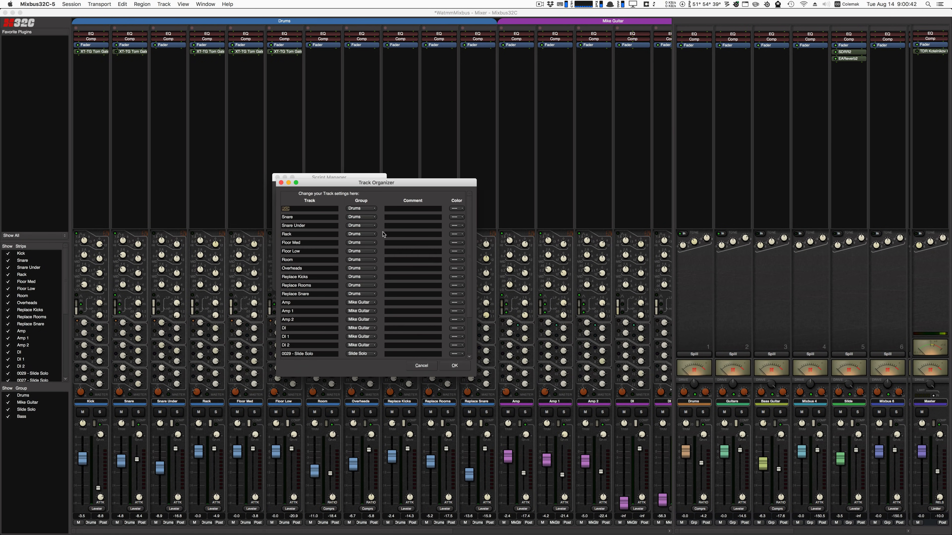
drag(376, 184, 539, 151)
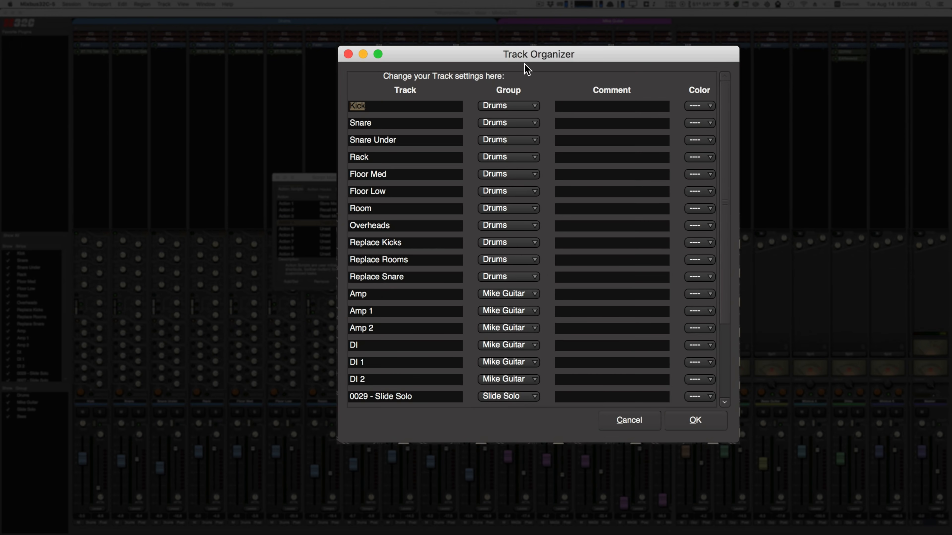
text(dude)
key(Tab)
text(not the kick)
key(Tab)
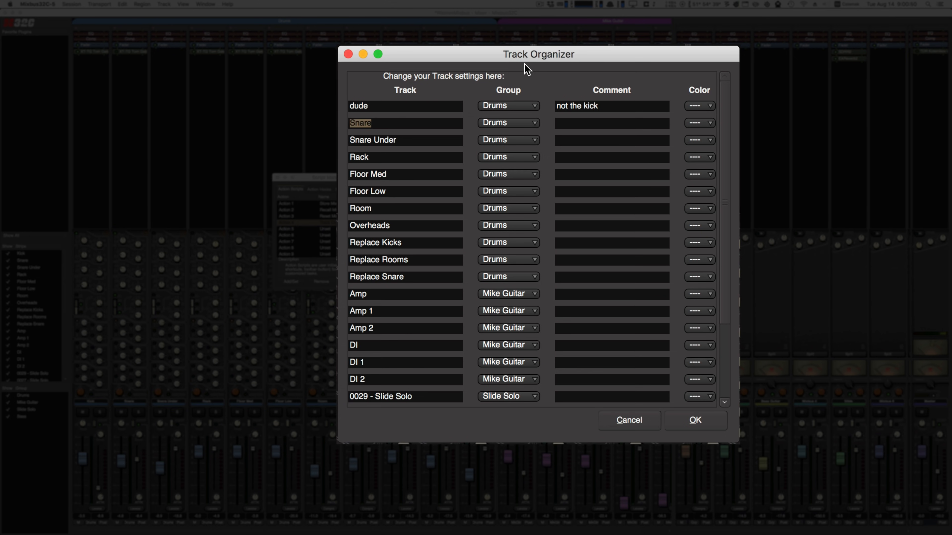
Rename Snare as "not the snare" with comment "dude", and Snare Under as "bees hive" with comment "snare bottom".
text(not the snare)
key(Tab)
text(dude)
key(Tab)
text(bees hive)
key(Tab)
text(snare bottom)
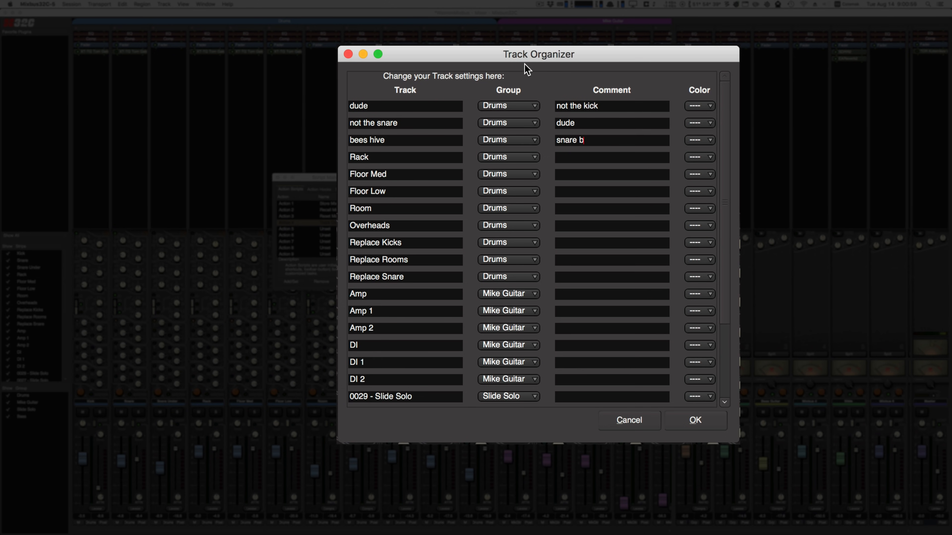
Review the track color choices in the Track Organizer and close it without applying any changes.
click(706, 107)
click(681, 210)
click(692, 141)
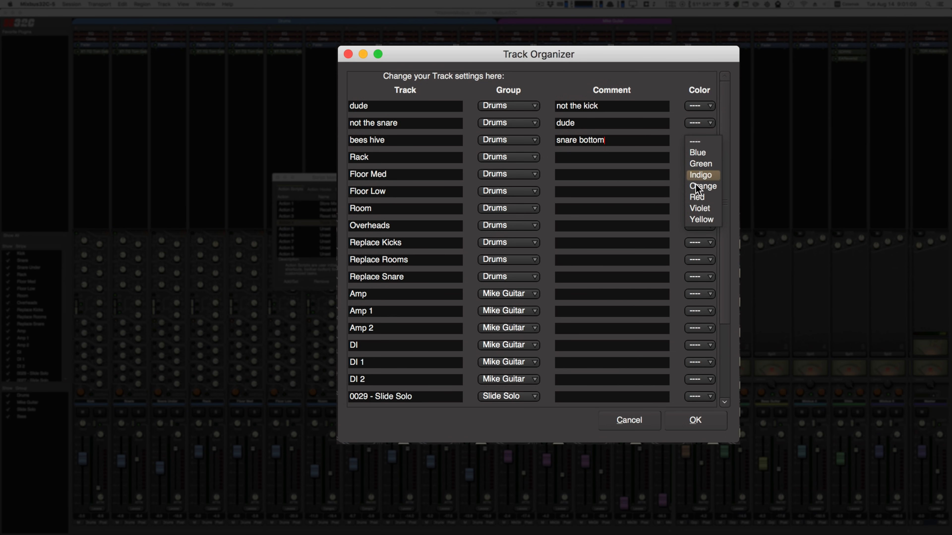
click(676, 292)
click(645, 421)
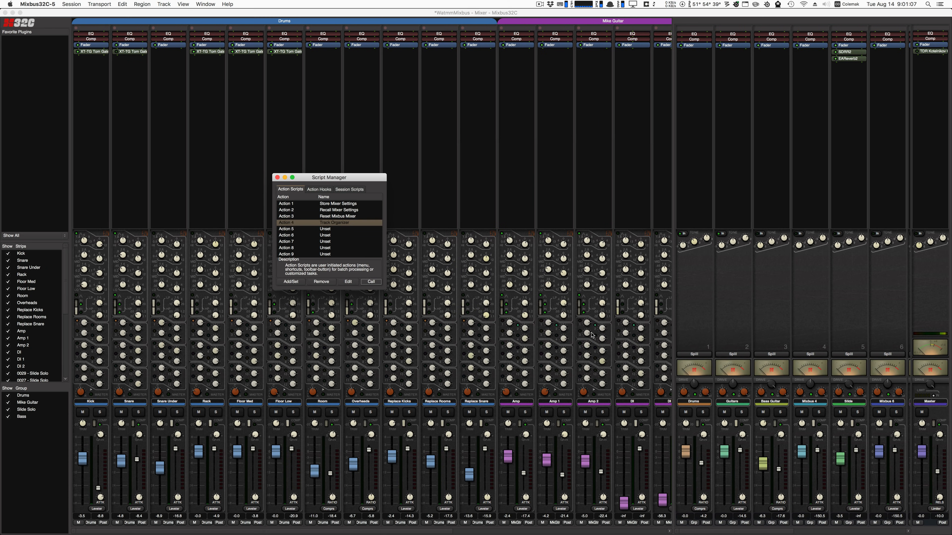
Open the Track Organizer script's Lua code in an enlarged, centered window and examine its group options.
click(351, 283)
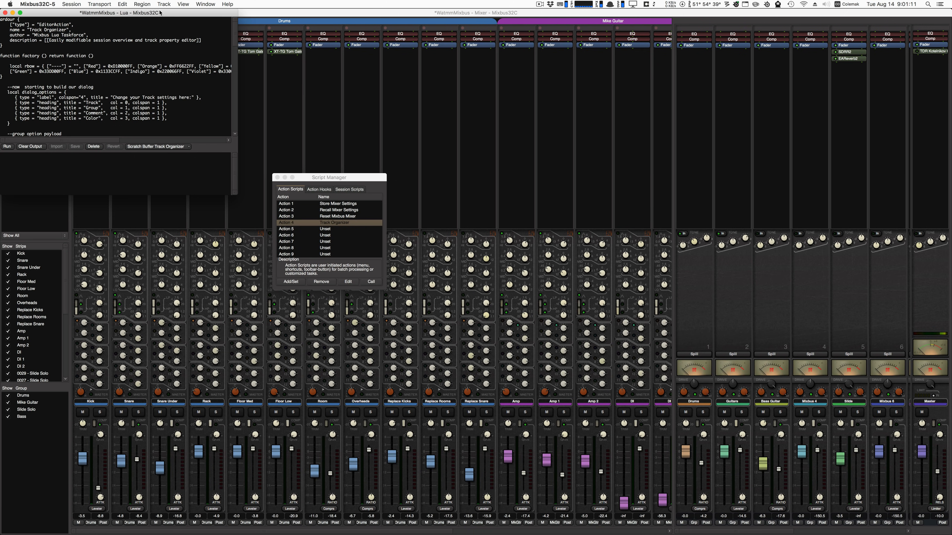
drag(159, 16, 495, 117)
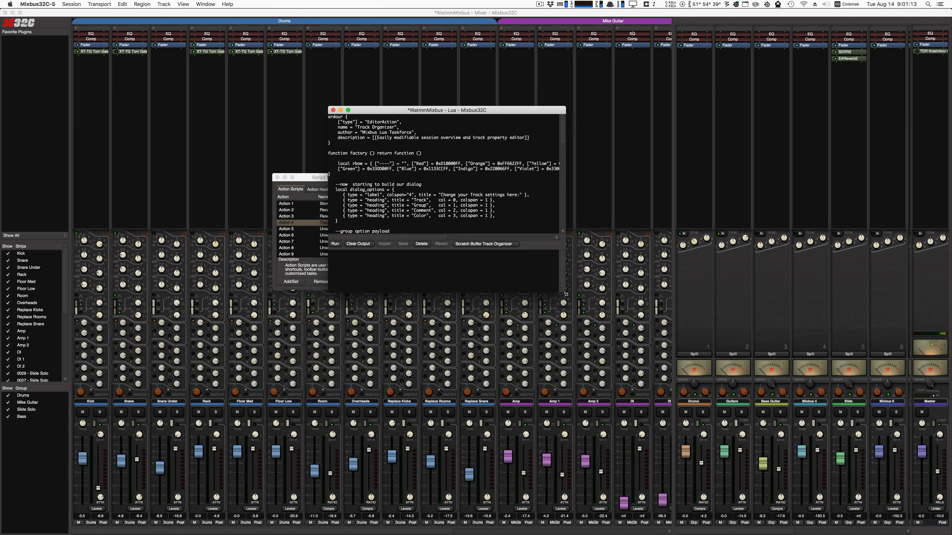
drag(566, 294, 682, 416)
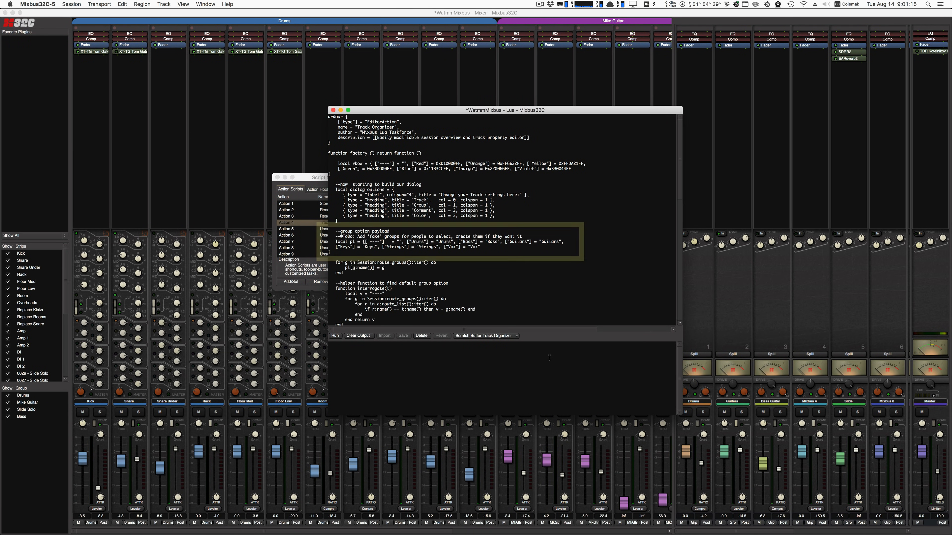
drag(489, 245, 413, 241)
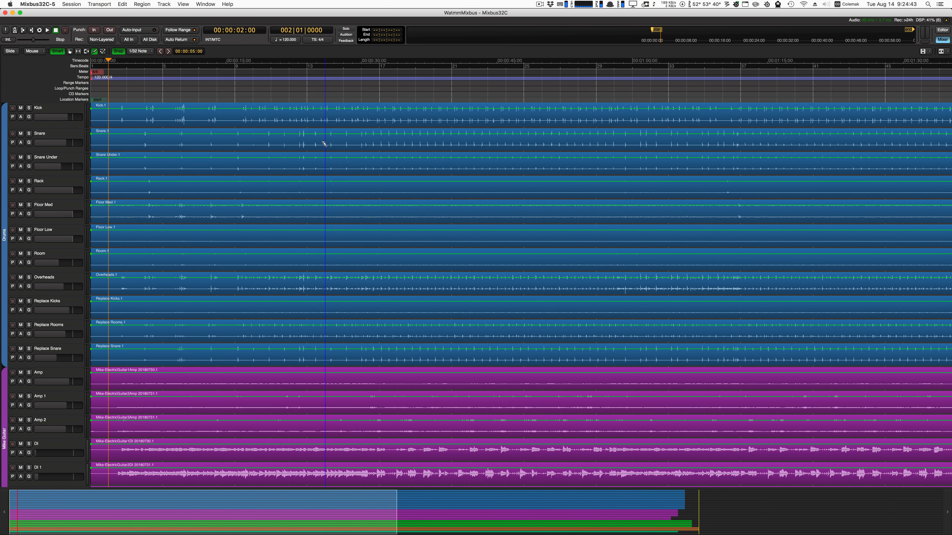
Review the editor's grid division choices, including the tuplet options, and bring up the Snap preferences for examination.
click(77, 53)
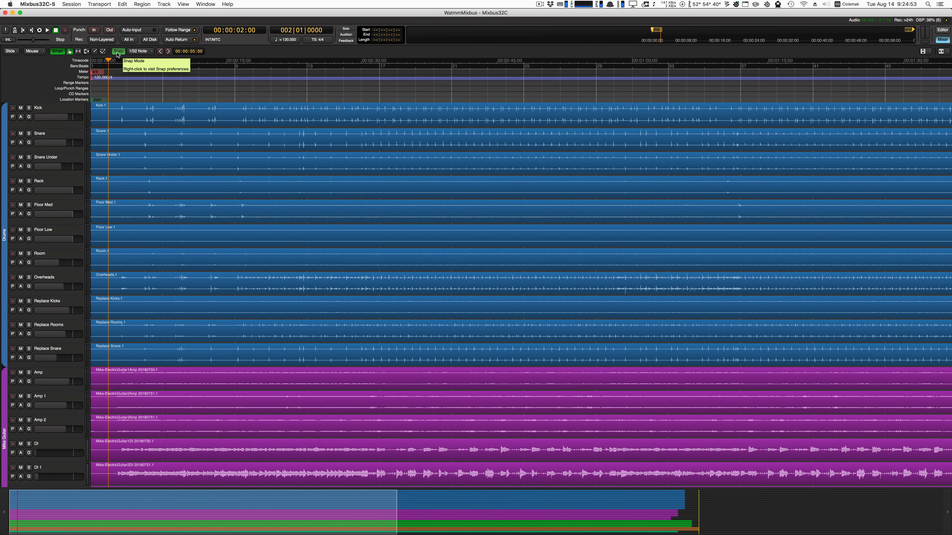
click(144, 52)
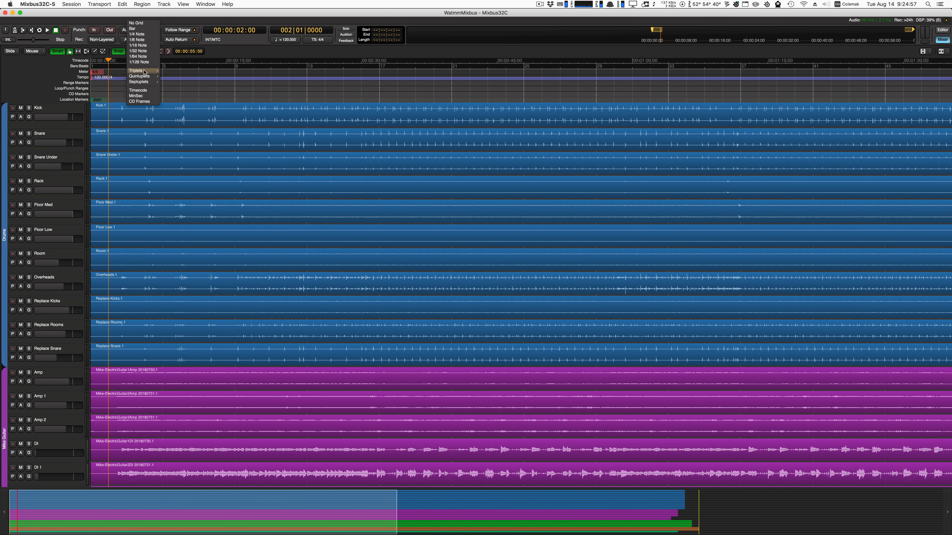
mouse_move(144, 77)
click(146, 119)
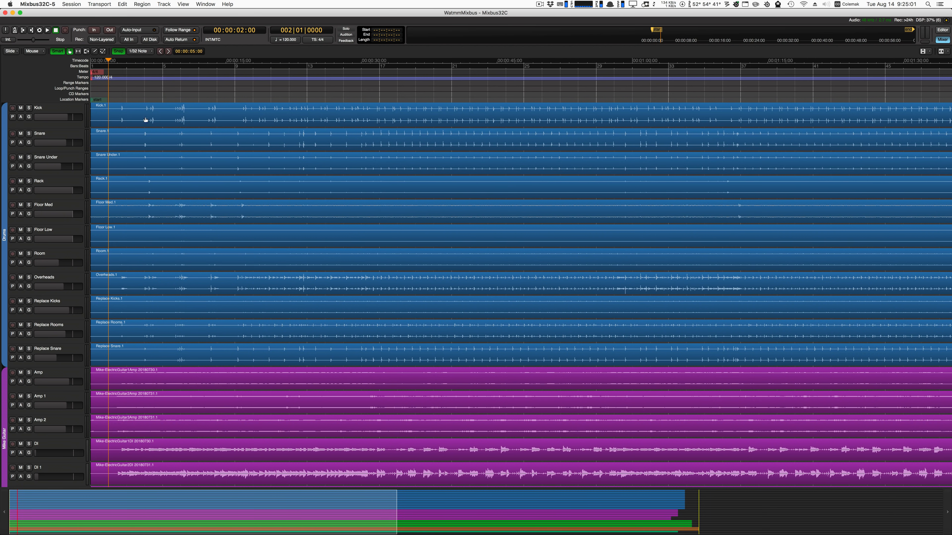
right_click(120, 54)
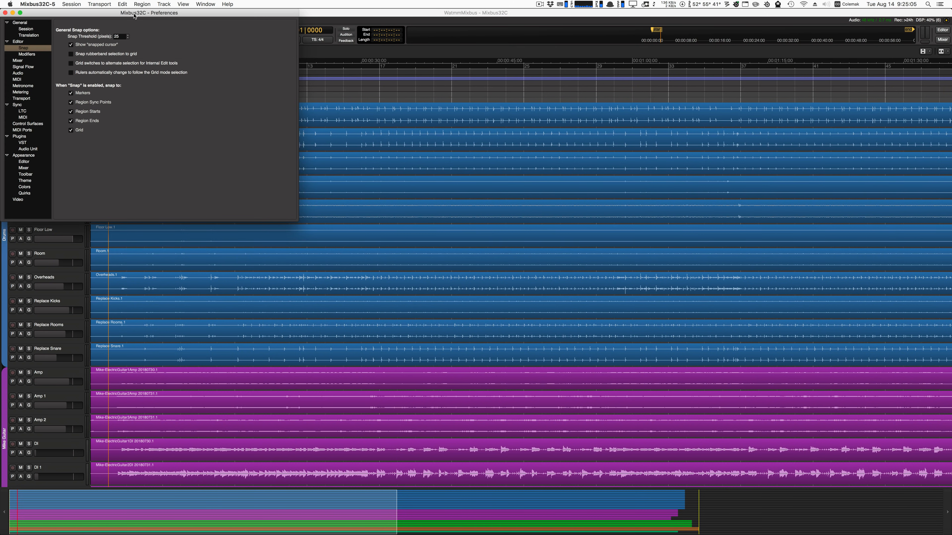
drag(134, 18, 400, 93)
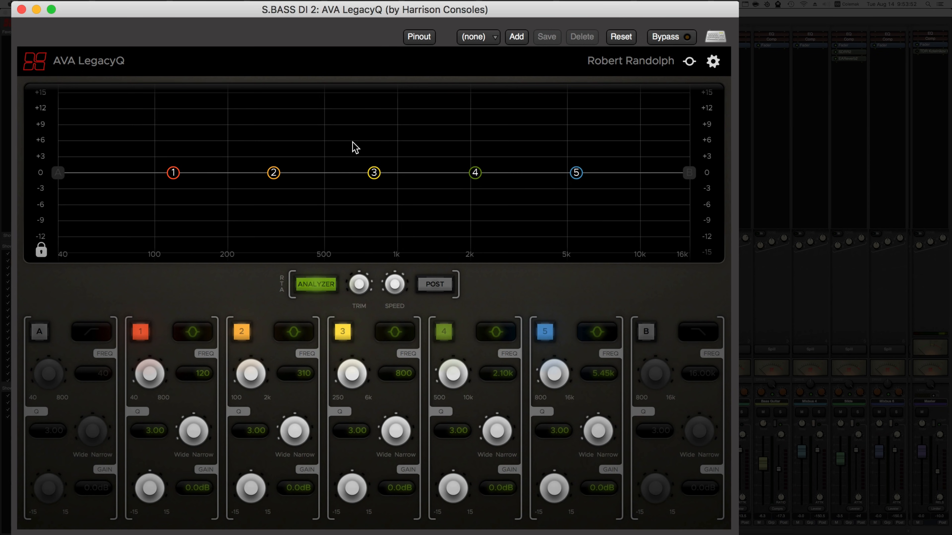
Sweep AVA LegacyQ's band 2 across the spectrum and settle it at about 374 Hz with a -4.0 dB gain.
drag(273, 174, 491, 111)
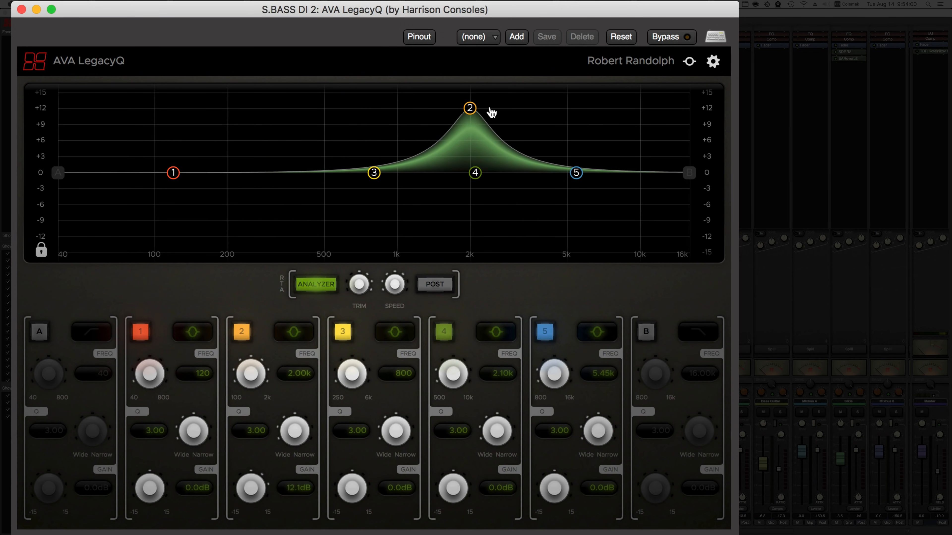
drag(423, 112, 131, 102)
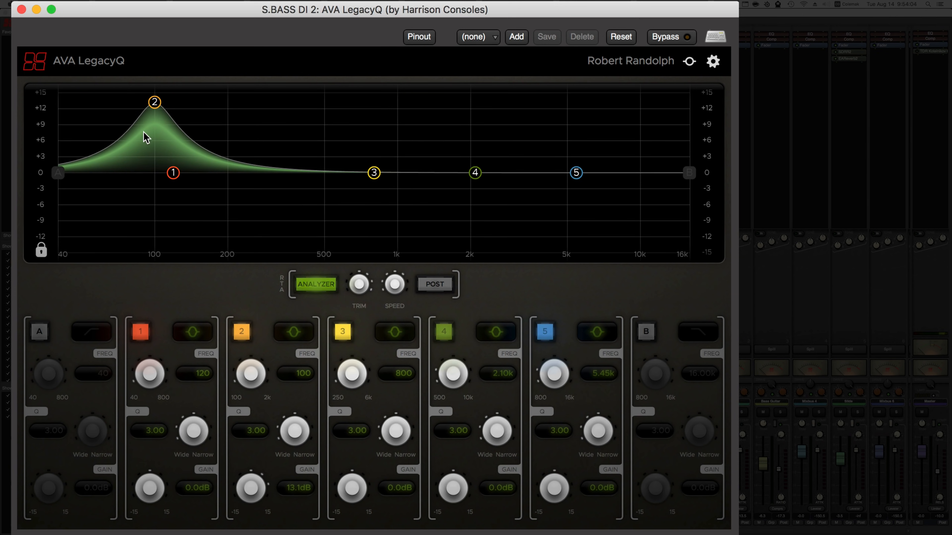
drag(157, 100, 294, 197)
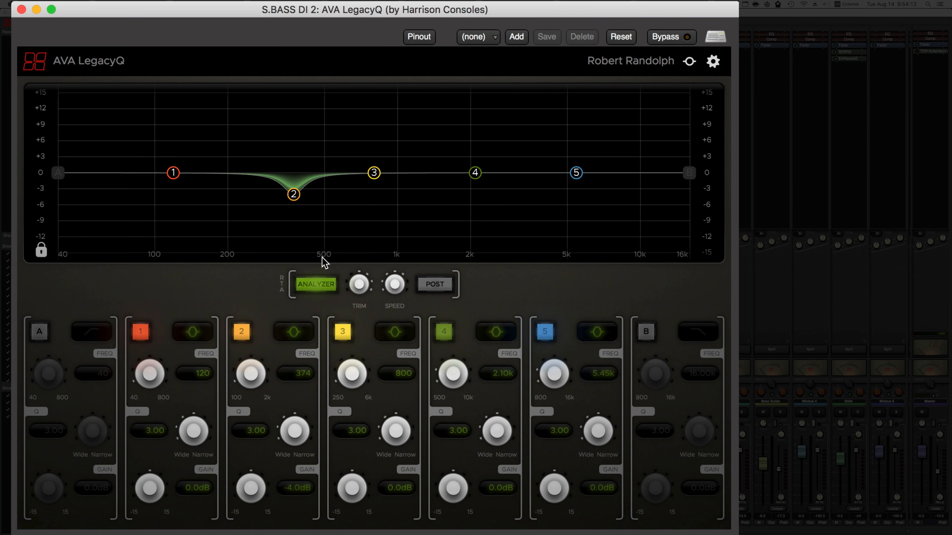
key(space)
Enable the EQ's A and B filters and review filter A's high-pass slopes without choosing a different one.
click(41, 332)
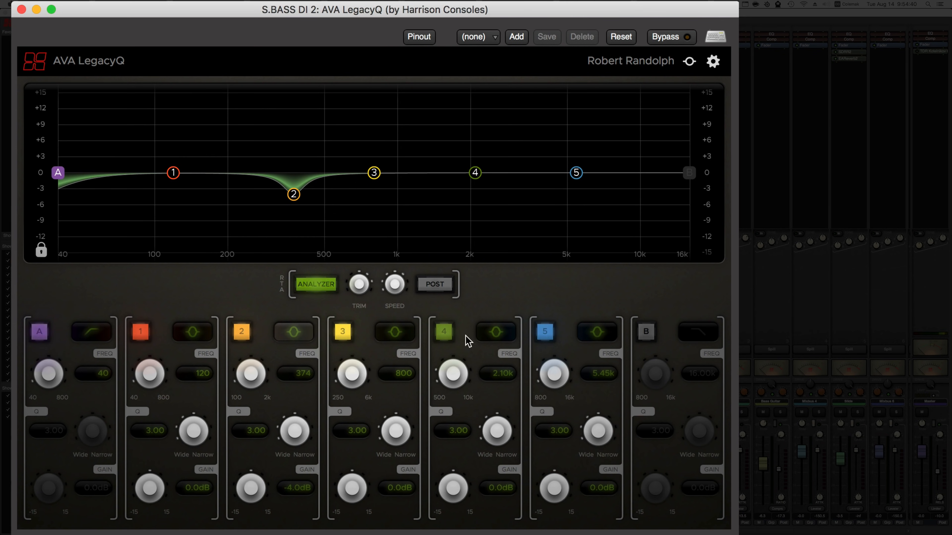
click(643, 337)
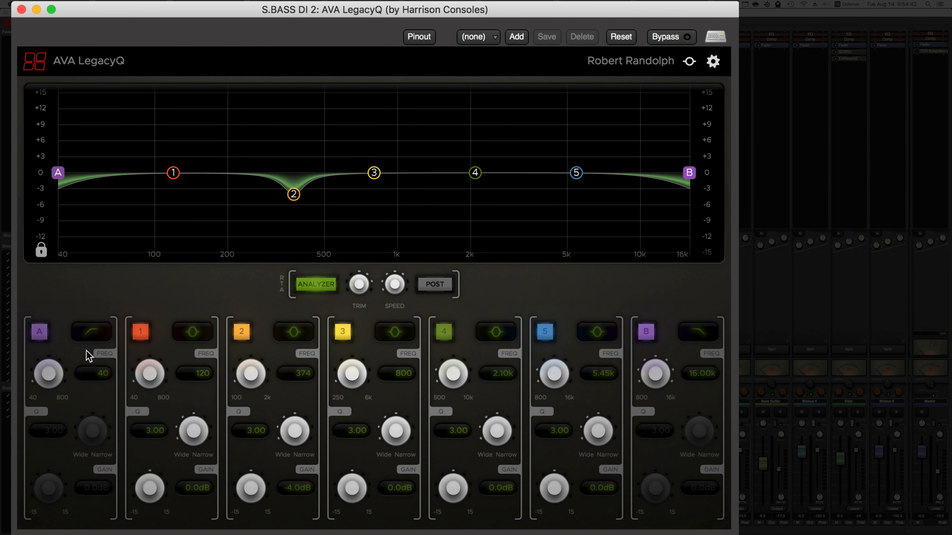
click(92, 332)
mouse_move(113, 354)
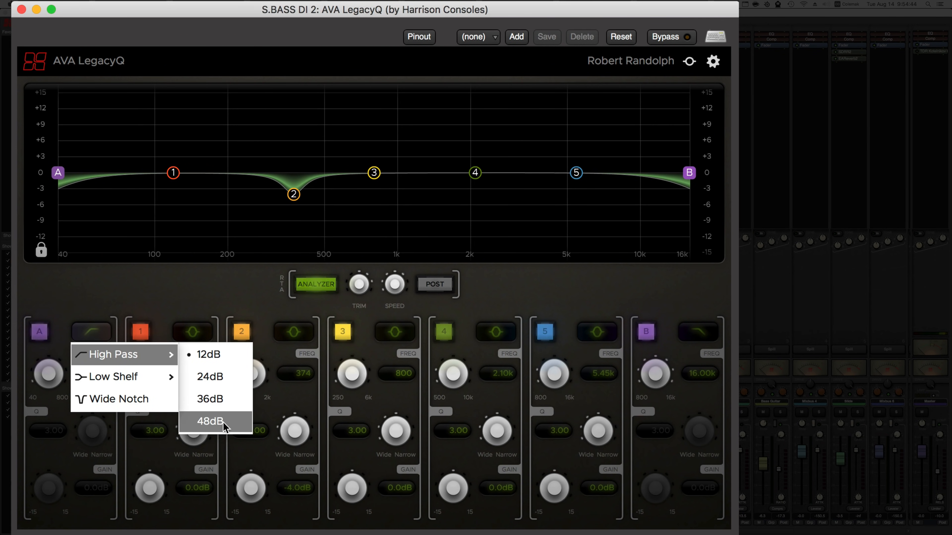
click(198, 278)
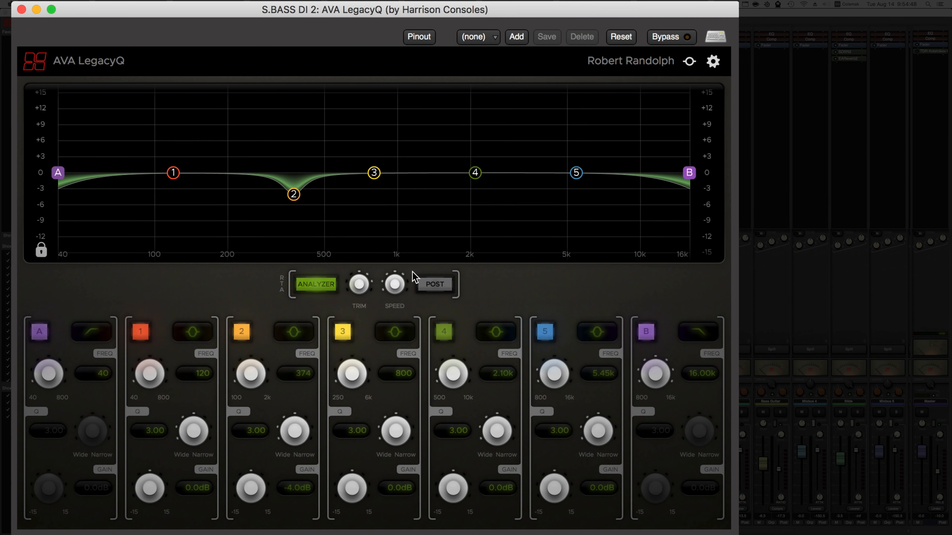
Set the EQ's analyzer to Post and review the filter types offered for band 4.
click(430, 291)
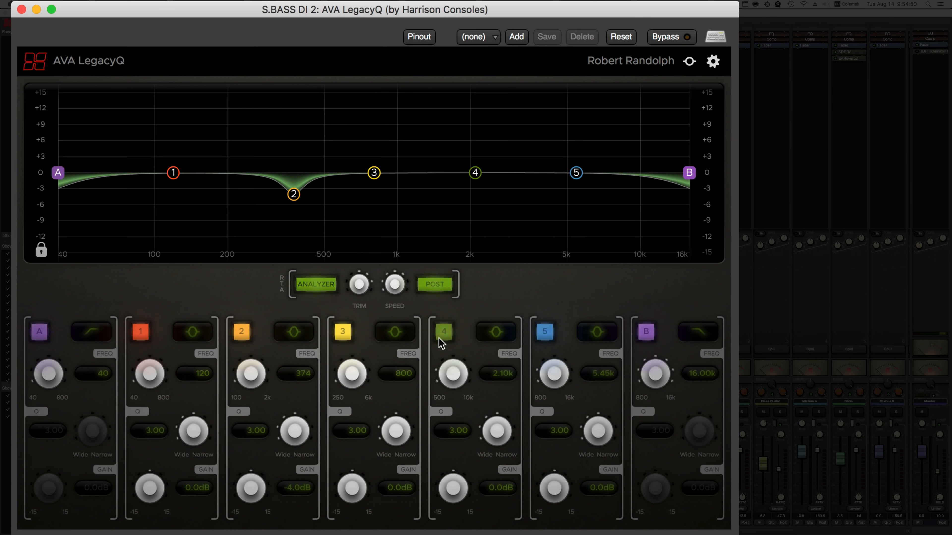
click(500, 344)
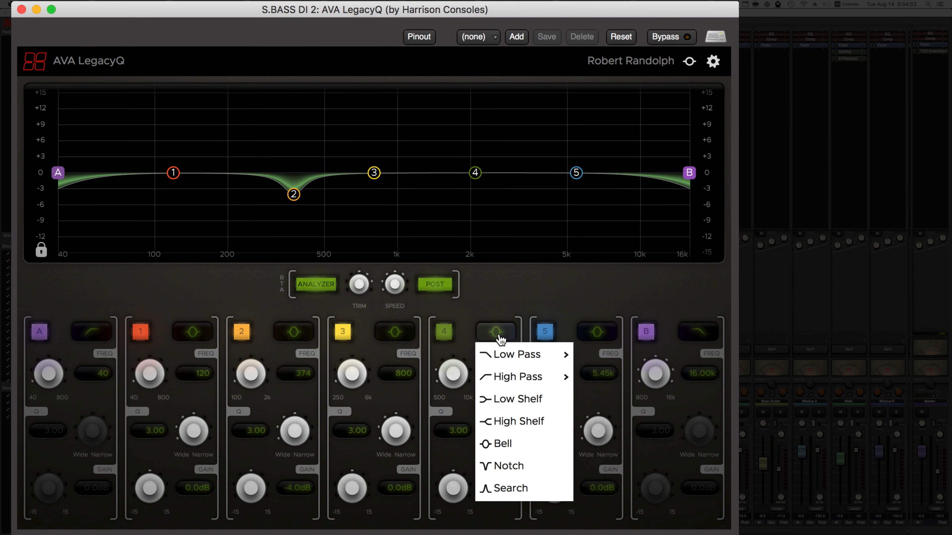
click(515, 299)
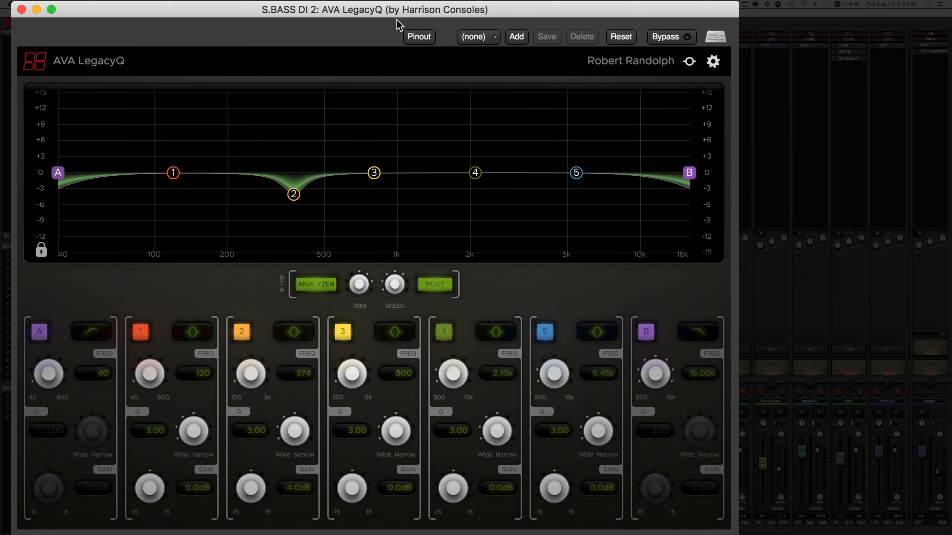
drag(387, 15, 413, 26)
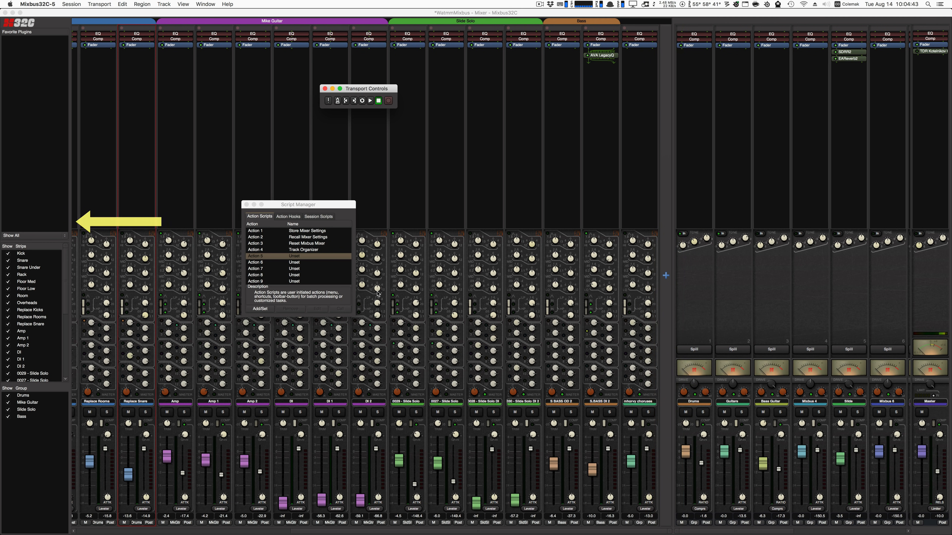
Narrow the mixer's strip list sidebar and resize the Transport Controls window.
drag(73, 220, 68, 219)
click(395, 105)
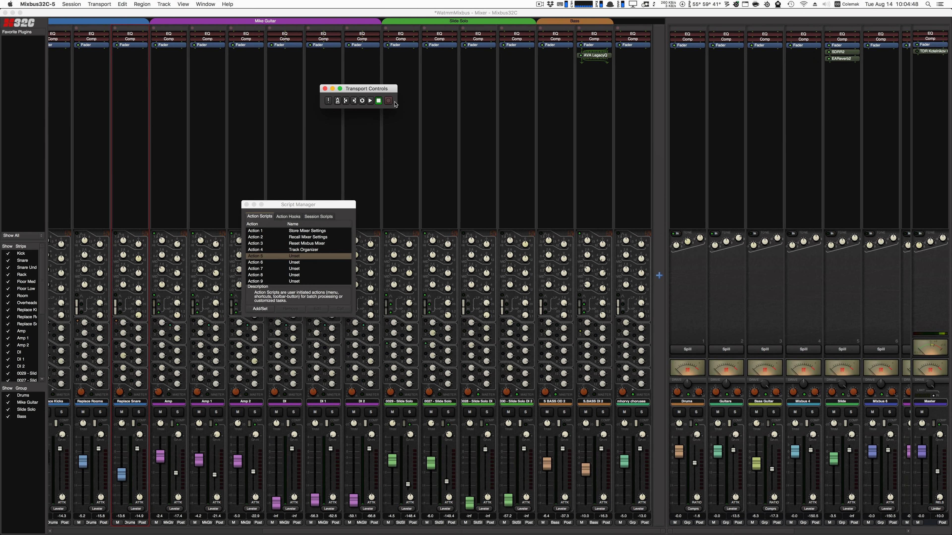
drag(396, 108, 302, 111)
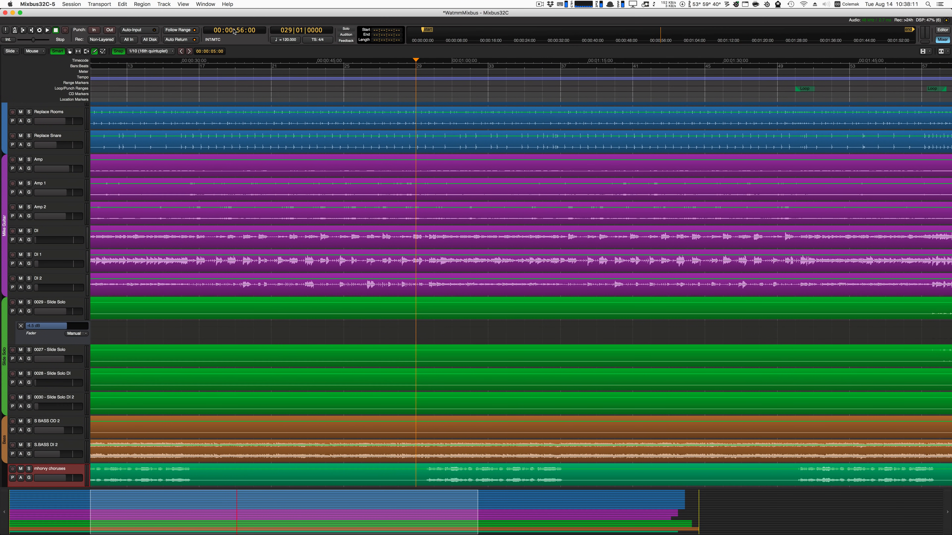
Set the editor's primary clock to display delta to origin marker.
right_click(233, 32)
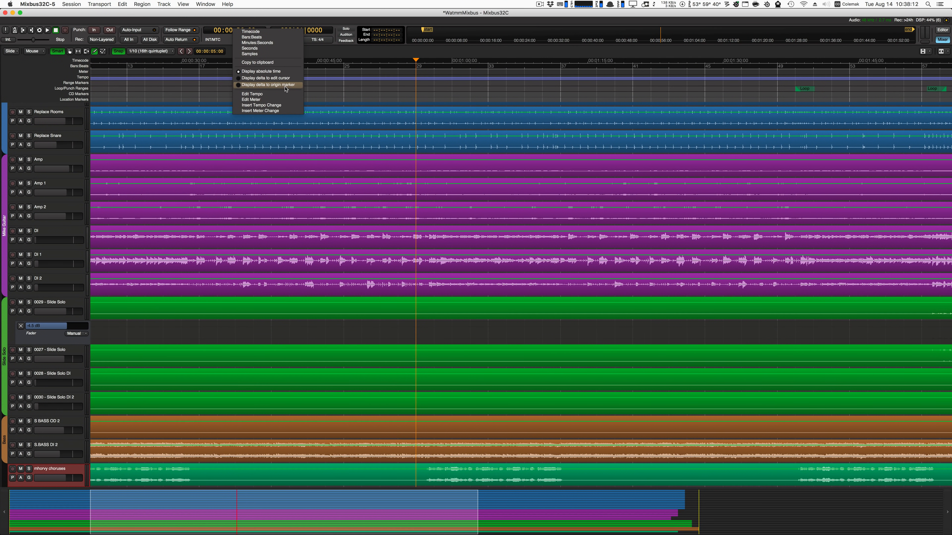
click(284, 85)
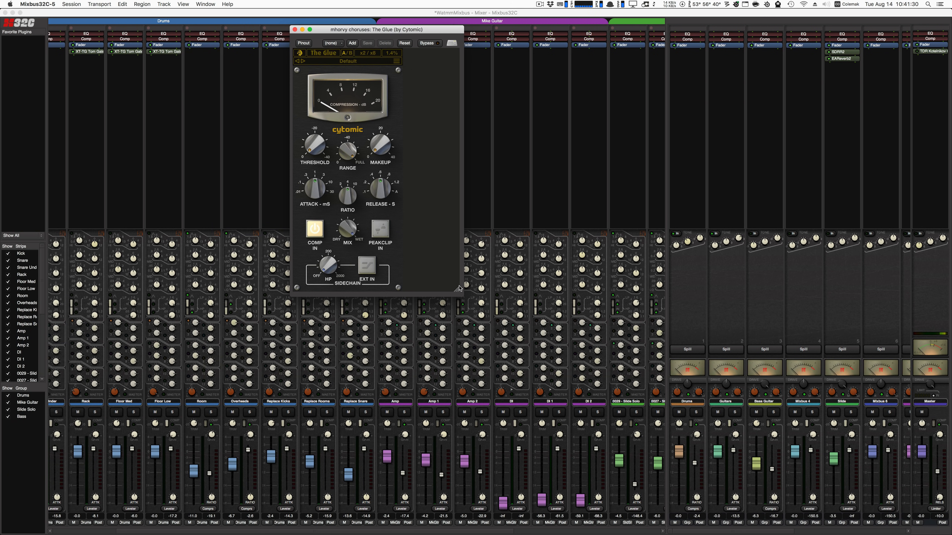
Enlarge the plugin window of The Glue on the mhorvy choruses track.
drag(458, 292, 515, 534)
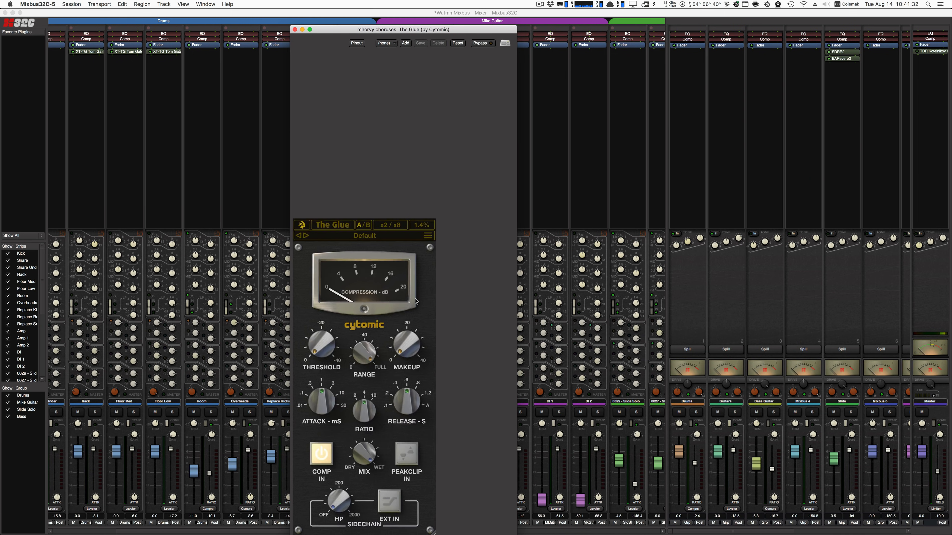
mouse_move(390, 252)
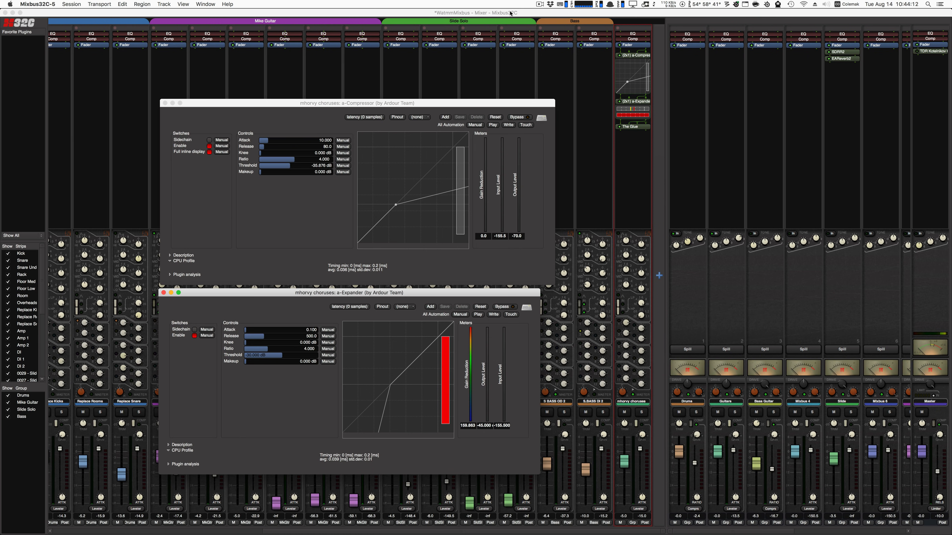
Open The Glue with generic controls, beside the a-Compressor and a-Expander windows, and expand its CPU Profile for comparison.
click(511, 14)
key(space)
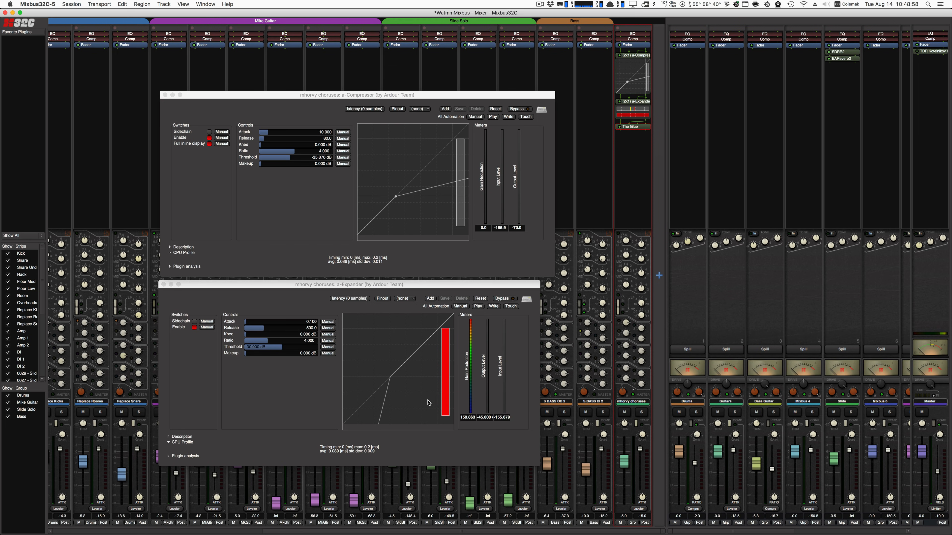
right_click(628, 126)
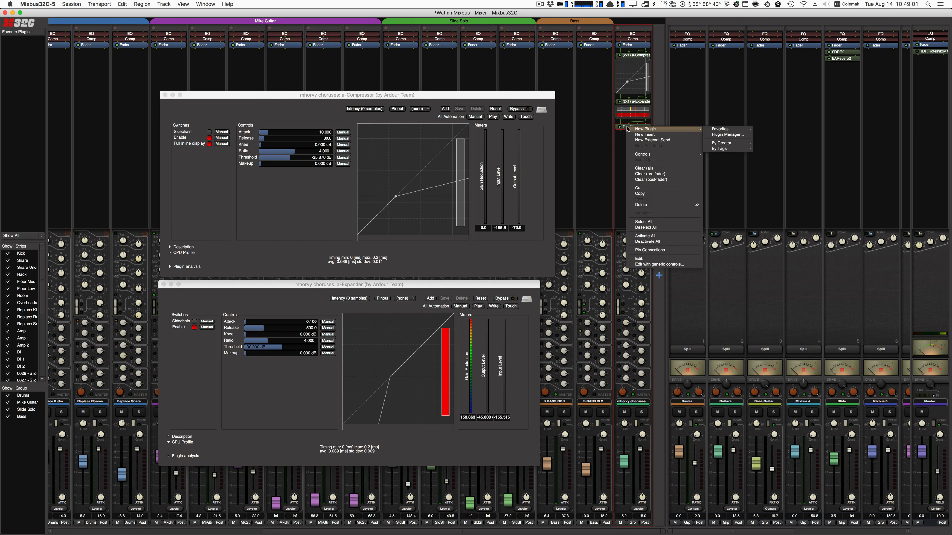
click(667, 264)
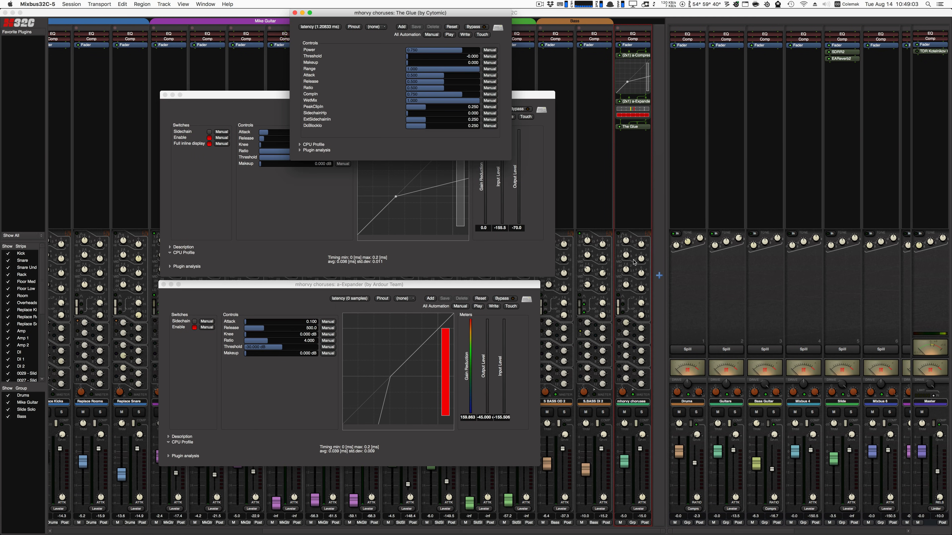
click(301, 144)
mouse_move(388, 15)
mouse_down()
mouse_move(698, 106)
mouse_move(656, 164)
mouse_move(662, 170)
mouse_up()
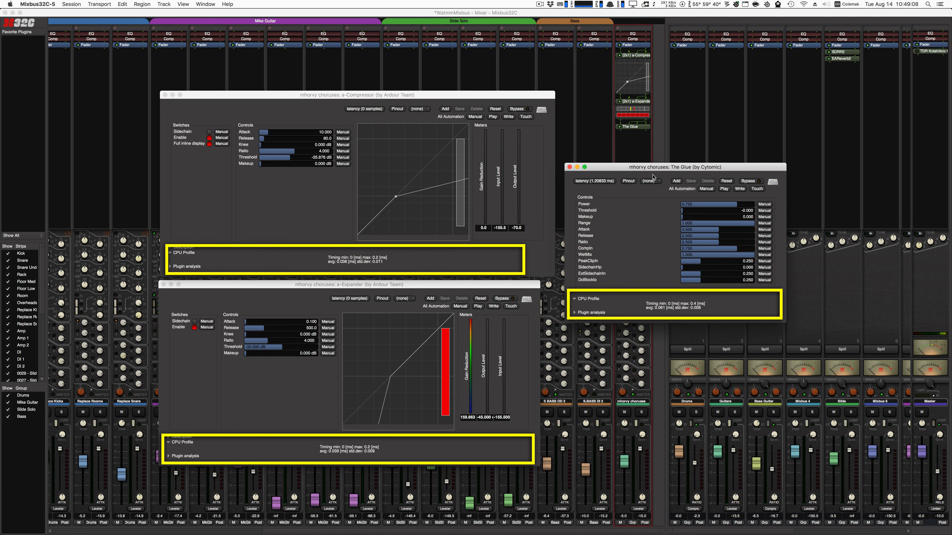